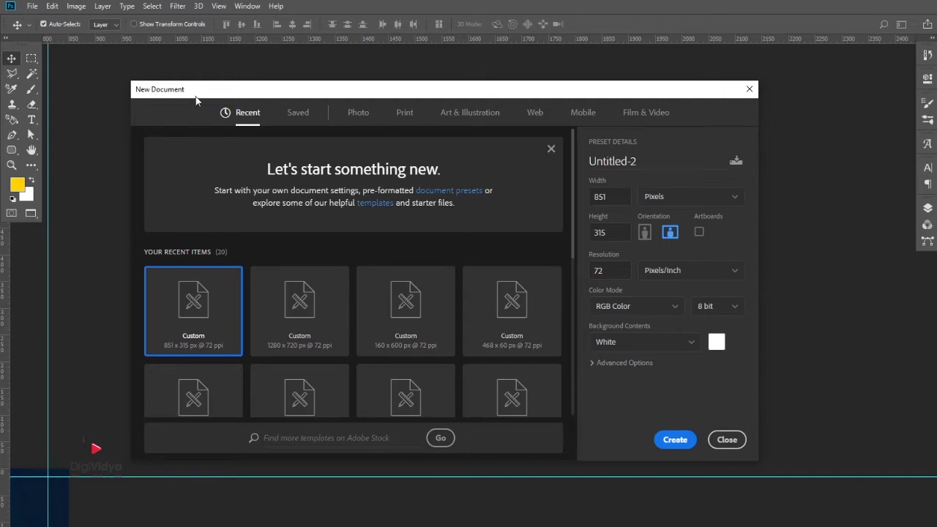
Step: Name the new document digicar and set its size to 815 × 351 pixels
{"action": "left_click_drag", "start_coordinate": [231, 92], "coordinate": [236, 89]}
{"action": "left_click", "coordinate": [665, 157]}
{"action": "left_click_drag", "start_coordinate": [592, 158], "coordinate": [654, 162]}
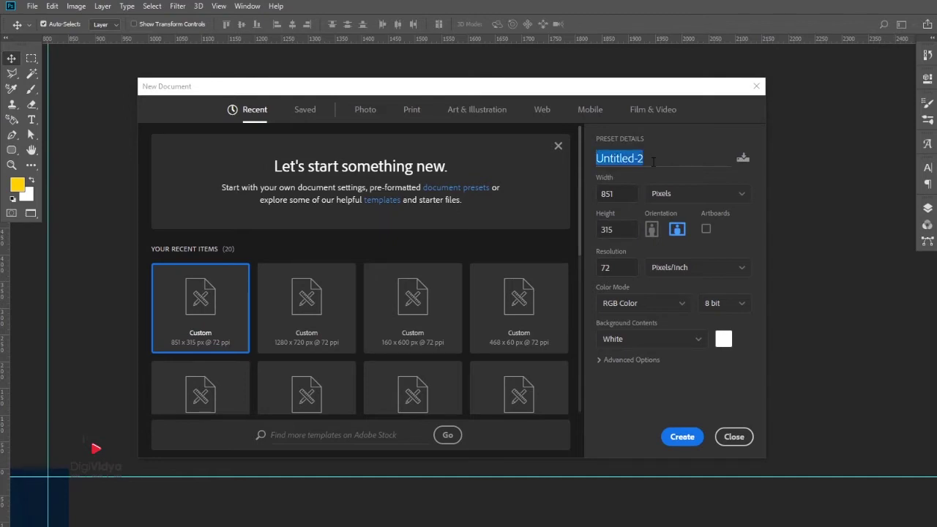
{"action": "type", "text": "digicar"}
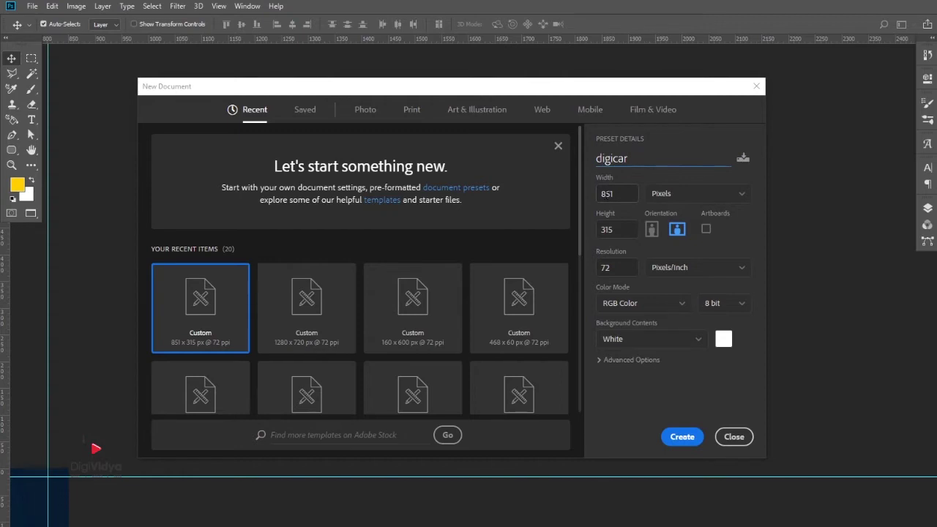
{"action": "double_click", "coordinate": [619, 194]}
{"action": "type", "text": "8"}
{"action": "type", "text": "15"}
{"action": "key", "text": "Tab"}
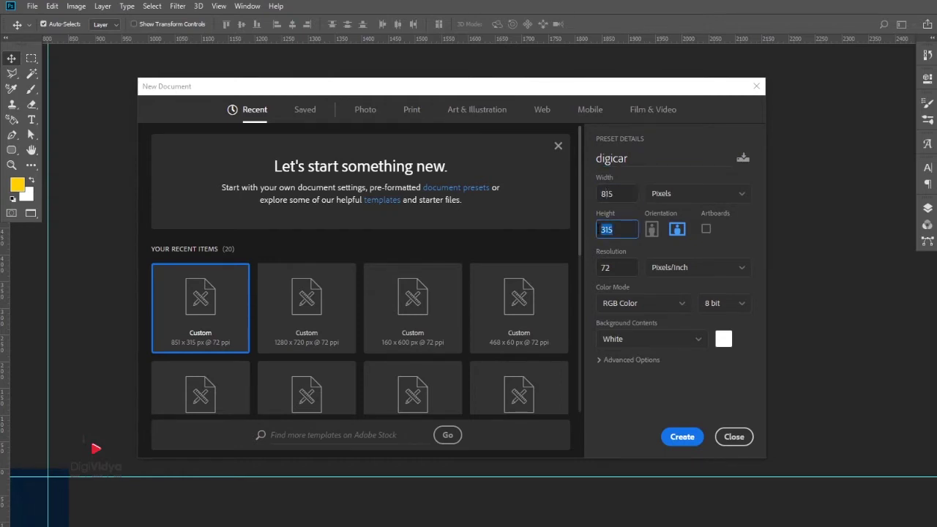
{"action": "type", "text": "3"}
Step: Create the document and fill a bottom band with yellow on new Layer 1
{"action": "left_click", "coordinate": [682, 438]}
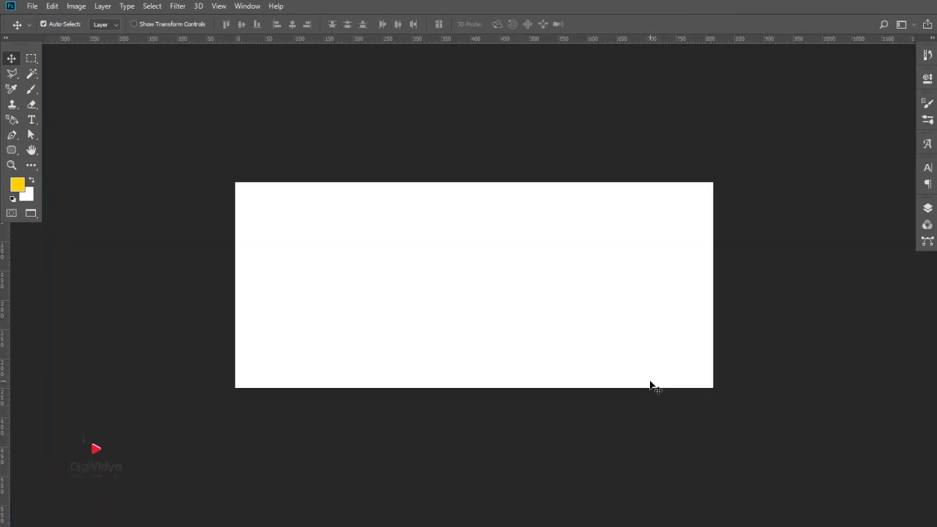
{"action": "left_click", "coordinate": [32, 59]}
{"action": "left_click_drag", "start_coordinate": [212, 424], "coordinate": [749, 320]}
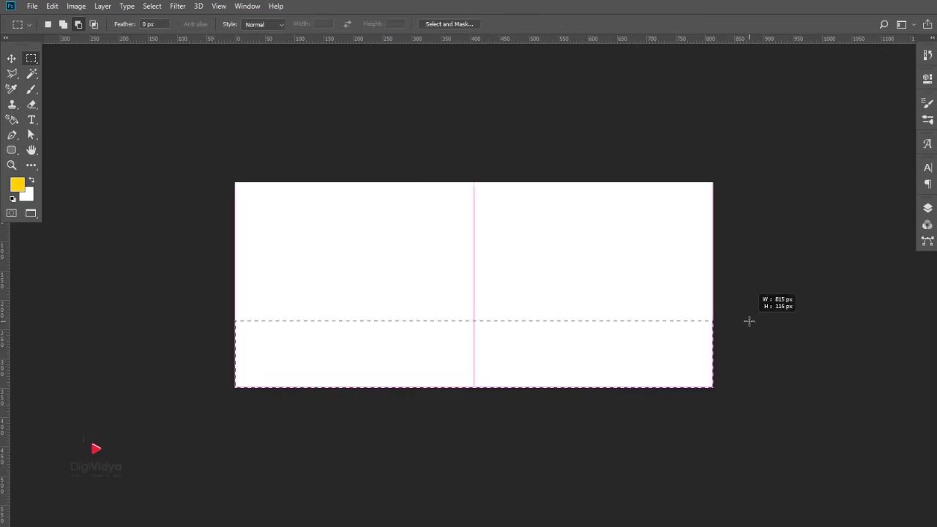
{"action": "left_click_drag", "start_coordinate": [749, 321], "coordinate": [749, 321]}
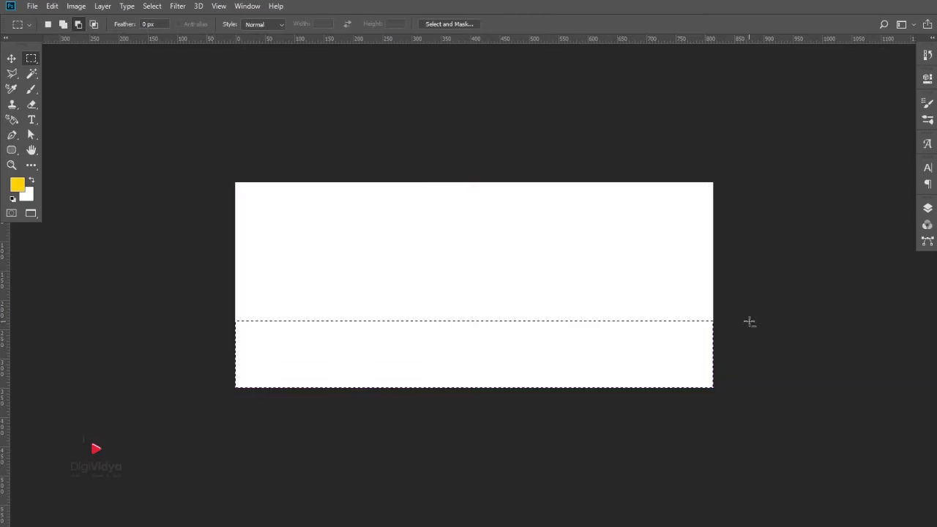
{"action": "left_click", "coordinate": [933, 210]}
{"action": "left_click", "coordinate": [880, 510]}
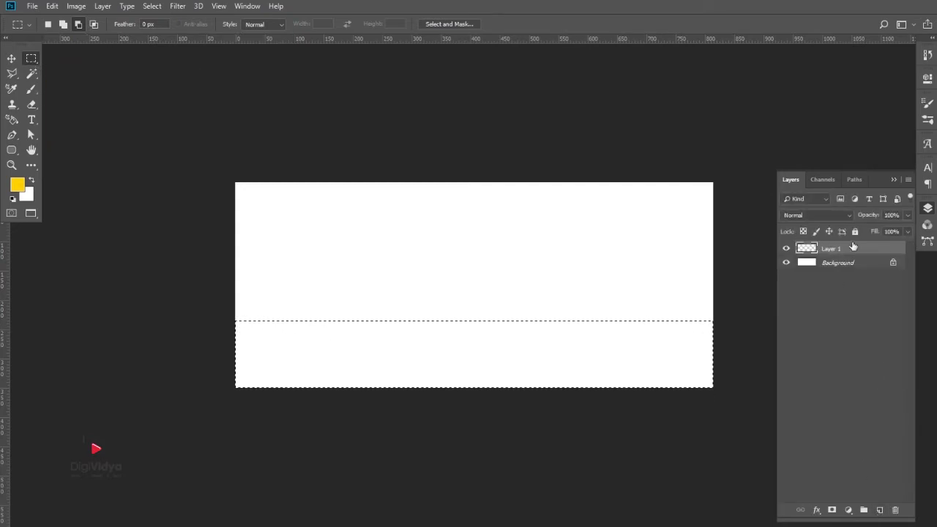
{"action": "left_click", "coordinate": [35, 168]}
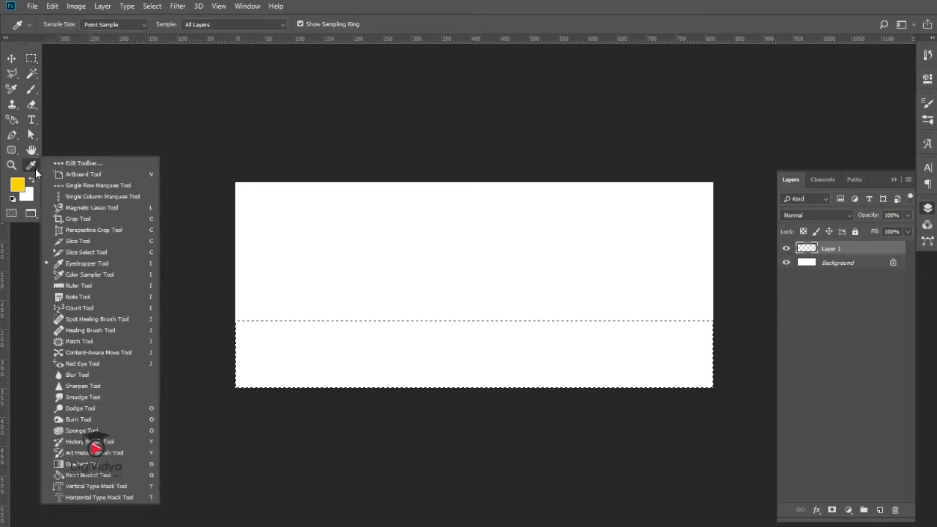
{"action": "left_click", "coordinate": [79, 476]}
{"action": "left_click", "coordinate": [367, 357]}
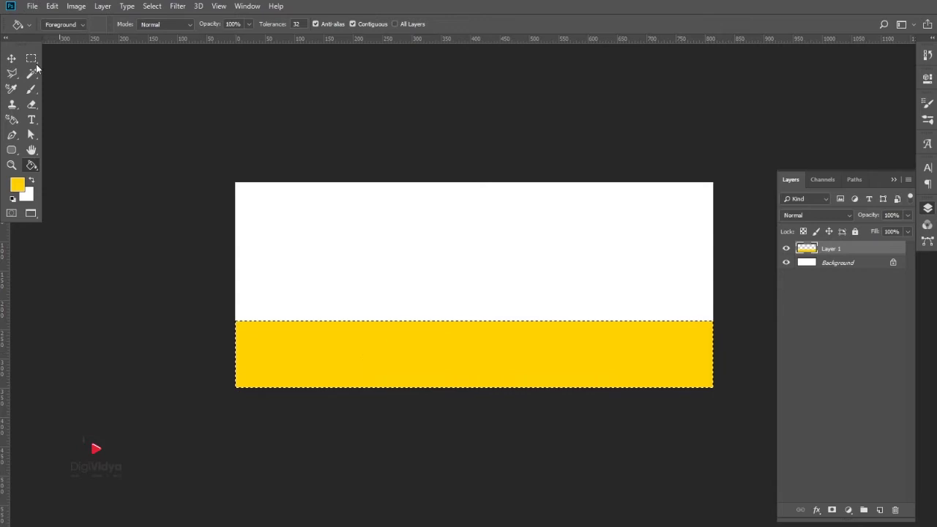
Step: Fill the top area above the band with dark green on new Layer 2
{"action": "left_click", "coordinate": [11, 58]}
{"action": "key", "text": "ctrl+d"}
{"action": "left_click", "coordinate": [880, 509]}
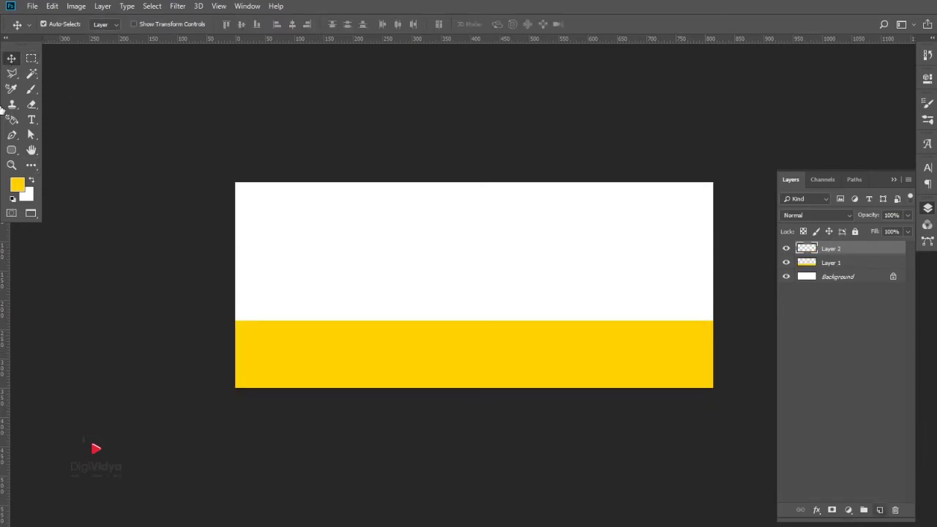
{"action": "left_click", "coordinate": [31, 58]}
{"action": "mouse_move", "coordinate": [235, 183]}
{"action": "left_mouse_down"}
{"action": "mouse_move", "coordinate": [758, 296]}
{"action": "mouse_move", "coordinate": [768, 320]}
{"action": "left_mouse_up"}
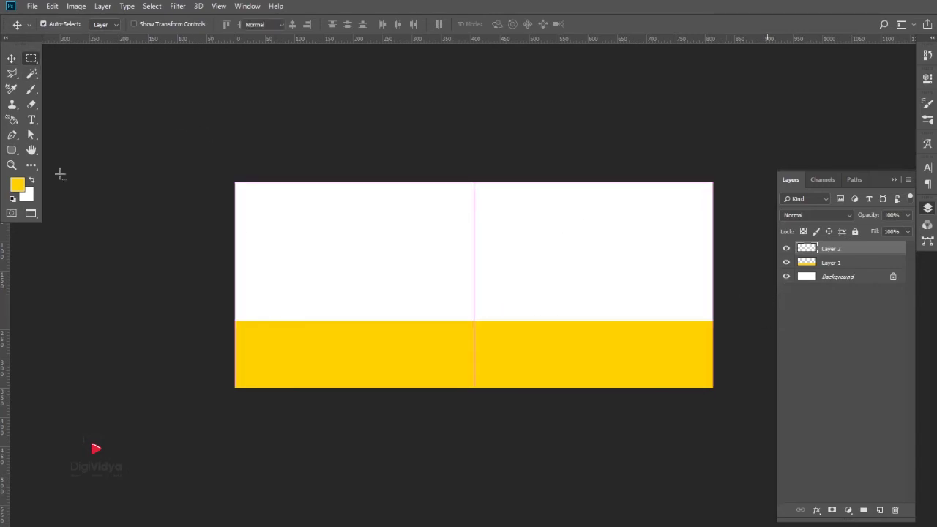
{"action": "key", "text": "alt+BackSpace"}
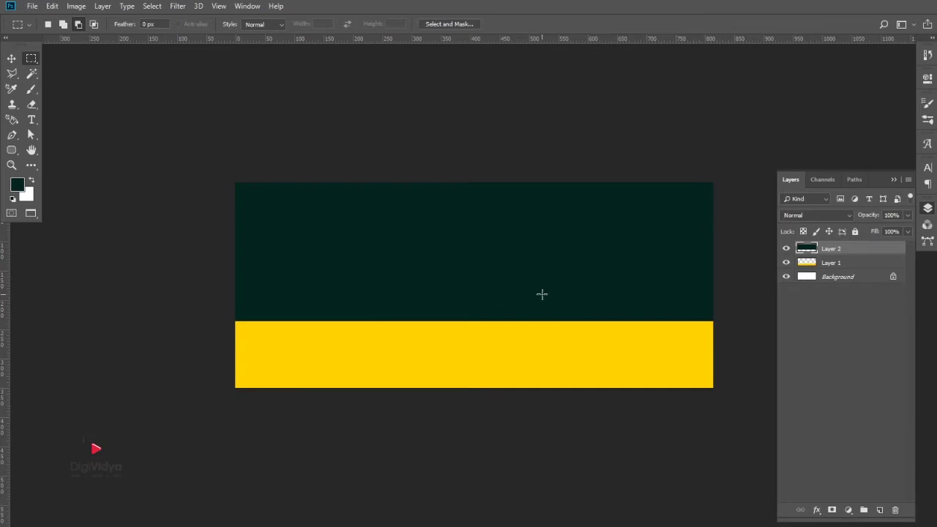
Step: Embed the yellow Mercedes car image, shrink it and position it on the right
{"action": "left_click", "coordinate": [33, 6]}
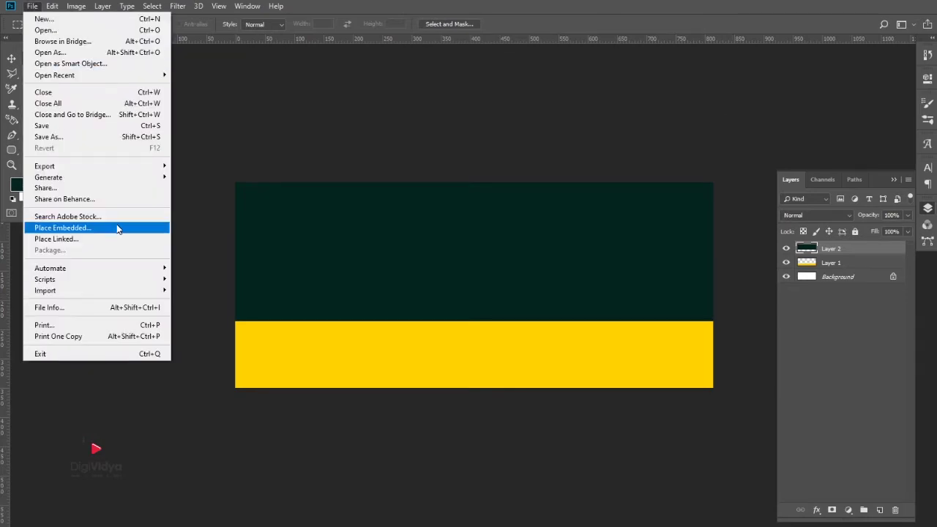
{"action": "left_click", "coordinate": [123, 234]}
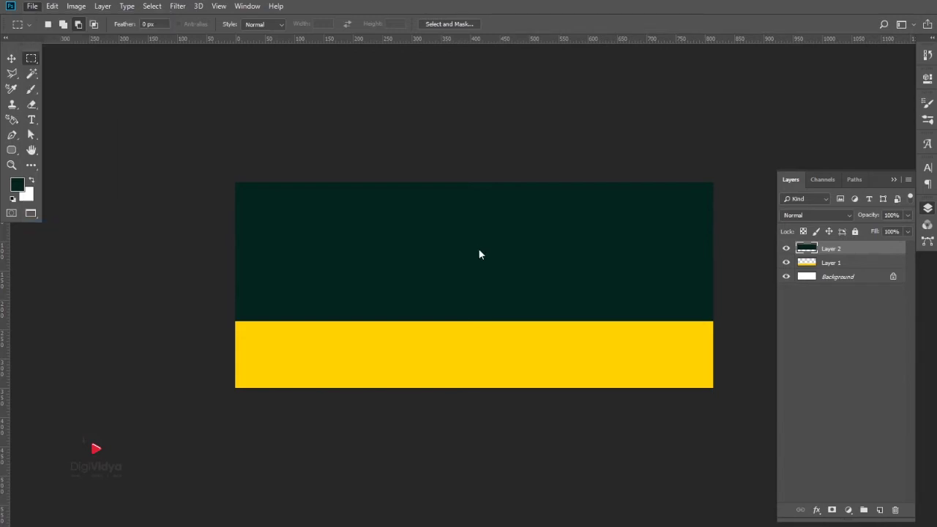
{"action": "left_click_drag", "start_coordinate": [286, 183], "coordinate": [399, 274]}
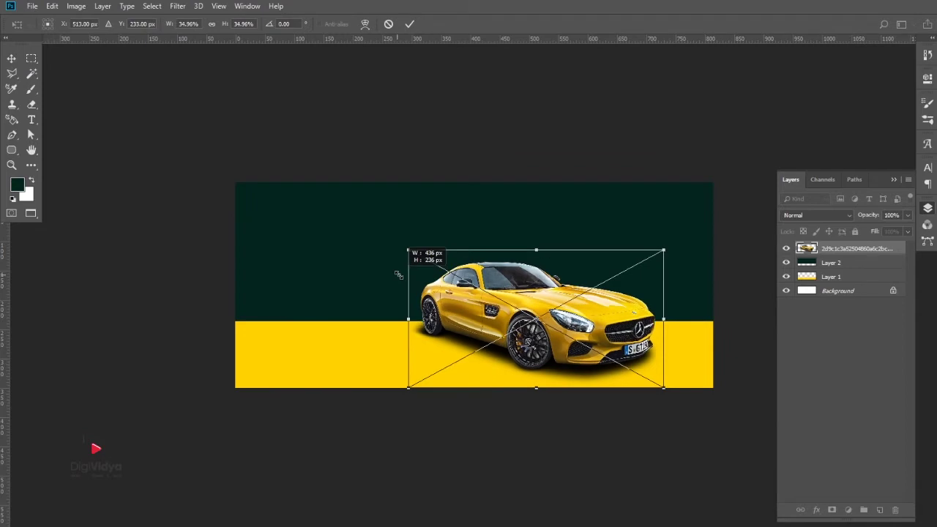
{"action": "left_click_drag", "start_coordinate": [606, 337], "coordinate": [638, 322]}
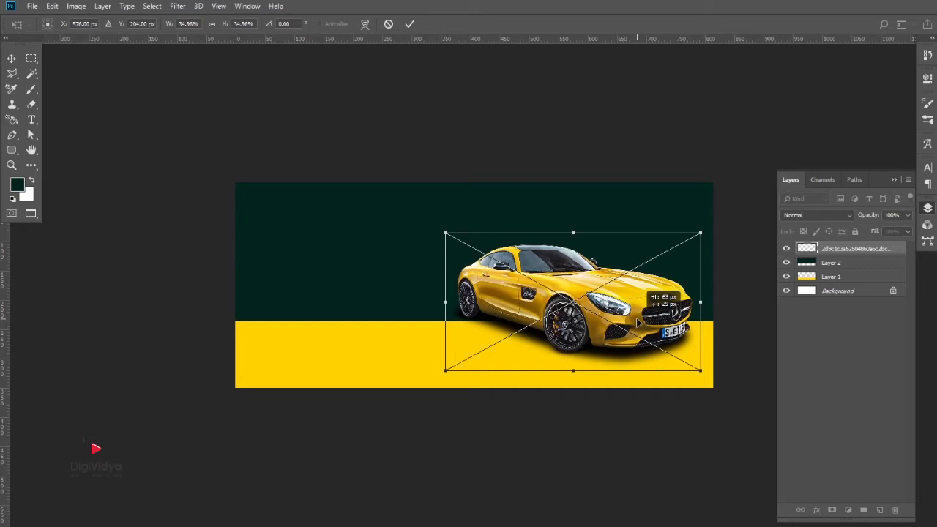
{"action": "key", "text": "Return"}
Step: Add margin guides near the left, top, bottom and right edges
{"action": "left_click_drag", "start_coordinate": [6, 261], "coordinate": [249, 275]}
{"action": "left_click_drag", "start_coordinate": [364, 38], "coordinate": [389, 196]}
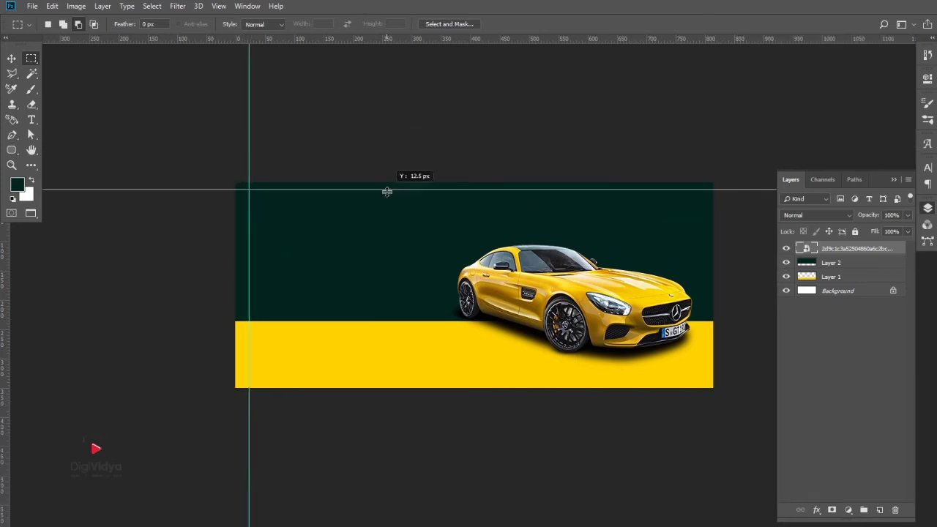
{"action": "left_click_drag", "start_coordinate": [429, 39], "coordinate": [429, 375]}
{"action": "mouse_move", "coordinate": [6, 274]}
{"action": "left_mouse_down"}
{"action": "mouse_move", "coordinate": [702, 274]}
{"action": "mouse_move", "coordinate": [659, 284]}
{"action": "left_mouse_up"}
{"action": "key", "text": "v"}
{"action": "left_click_drag", "start_coordinate": [702, 128], "coordinate": [696, 127]}
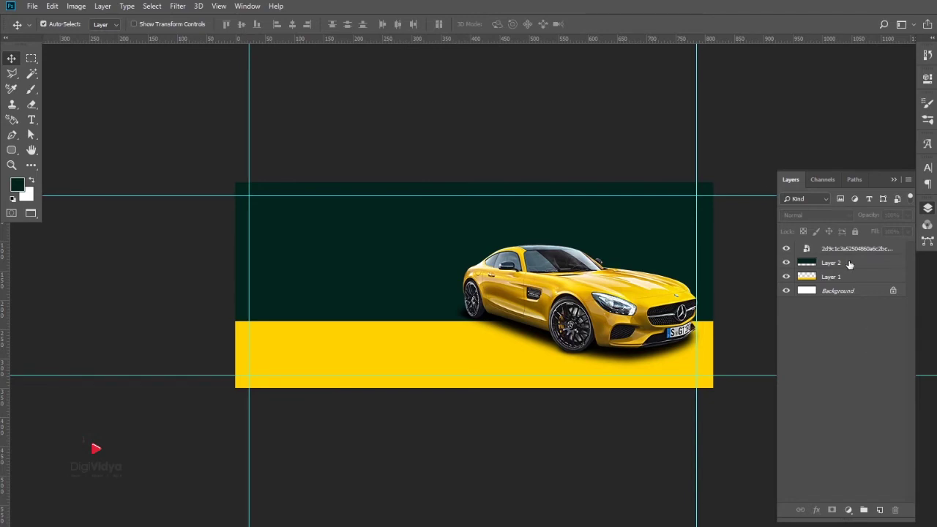
Step: Paint a soft 064736 green glow on Layer 3, clearing it from the yellow band
{"action": "left_click", "coordinate": [881, 510]}
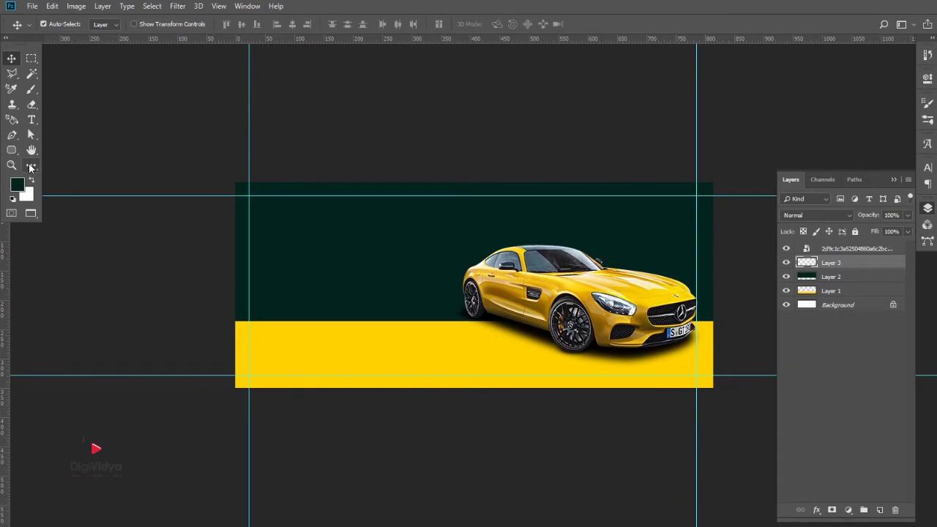
{"action": "left_click", "coordinate": [32, 89]}
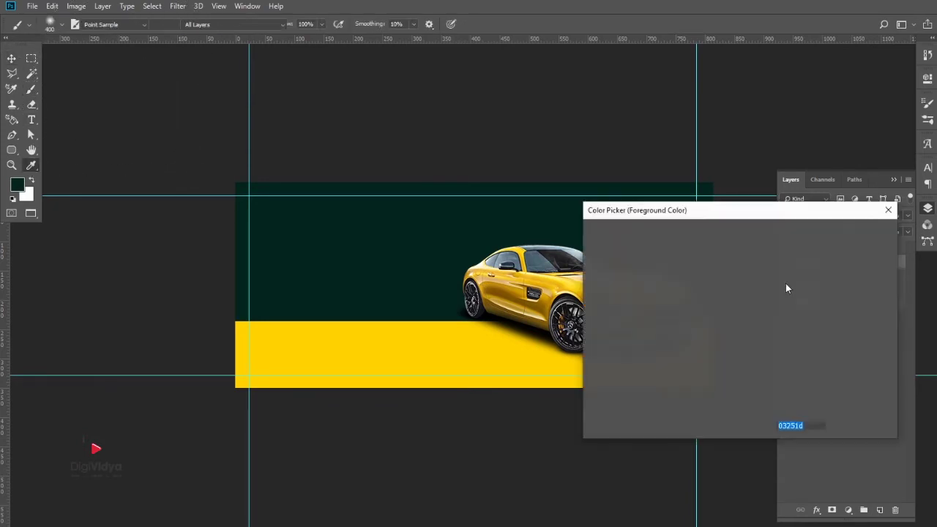
{"action": "left_click", "coordinate": [727, 346]}
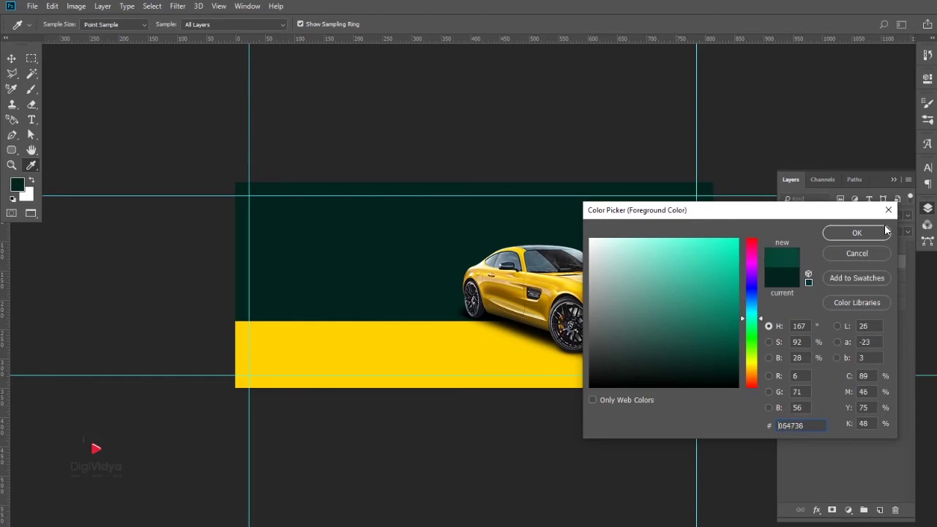
{"action": "left_click", "coordinate": [857, 233]}
{"action": "key", "text": "m"}
{"action": "mouse_move", "coordinate": [310, 422]}
{"action": "left_mouse_down"}
{"action": "mouse_move", "coordinate": [747, 421]}
{"action": "mouse_move", "coordinate": [776, 320]}
{"action": "left_mouse_up"}
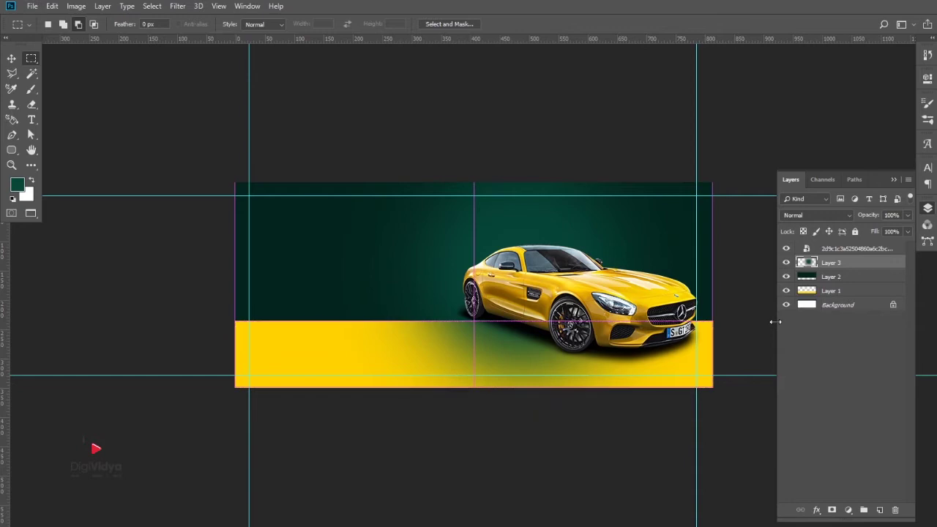
{"action": "key", "text": "Delete"}
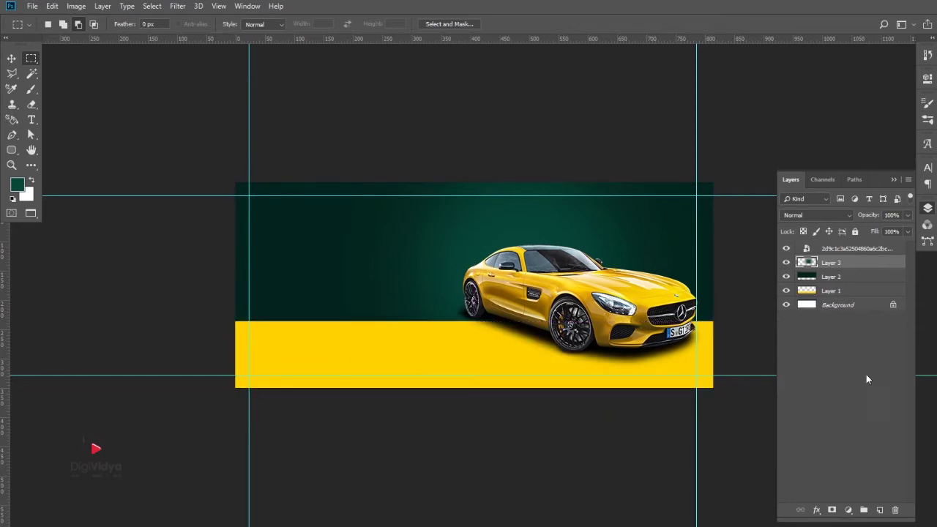
Step: On new Layer 4, paint a soft pale-yellow glow behind the car
{"action": "left_click", "coordinate": [879, 510]}
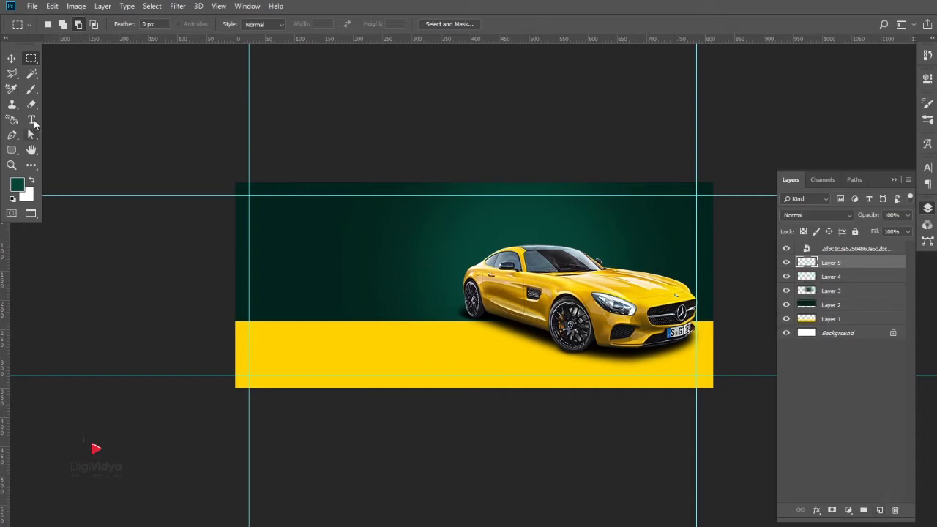
{"action": "left_click", "coordinate": [32, 106]}
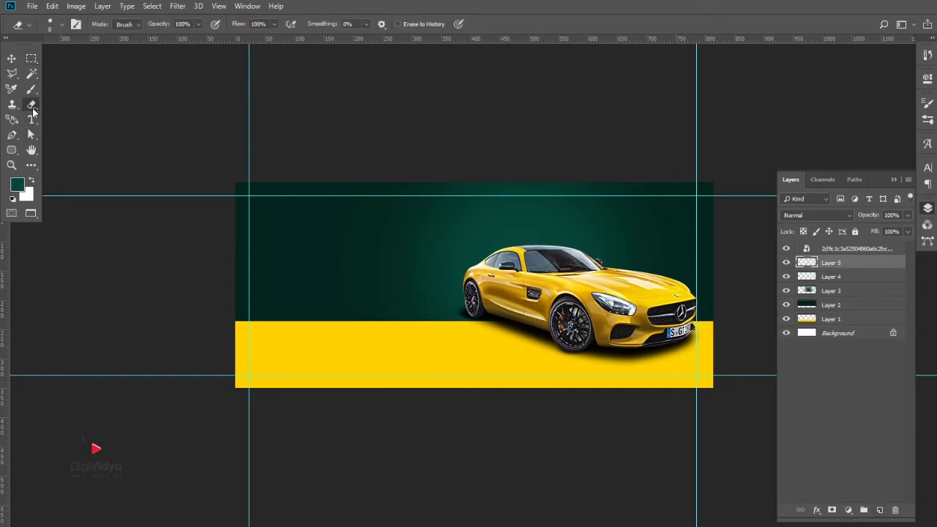
{"action": "left_click", "coordinate": [18, 186]}
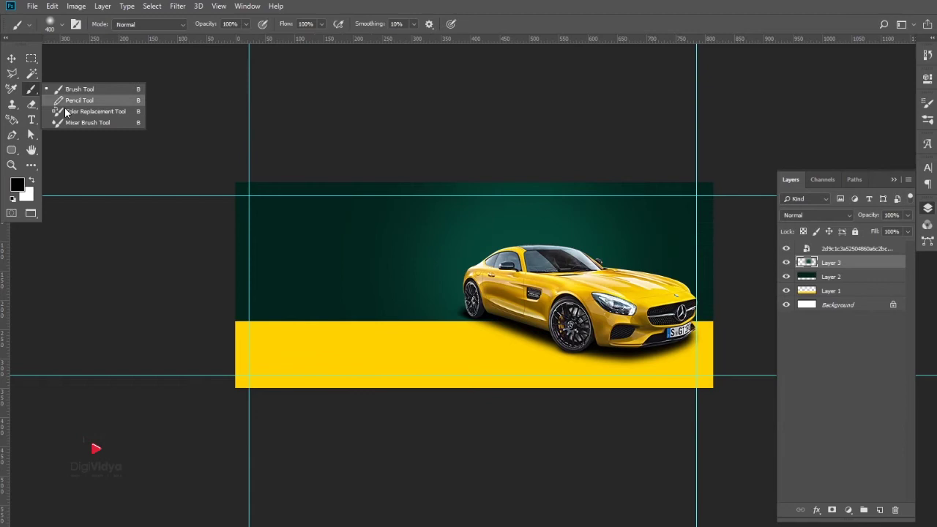
{"action": "left_click", "coordinate": [77, 89]}
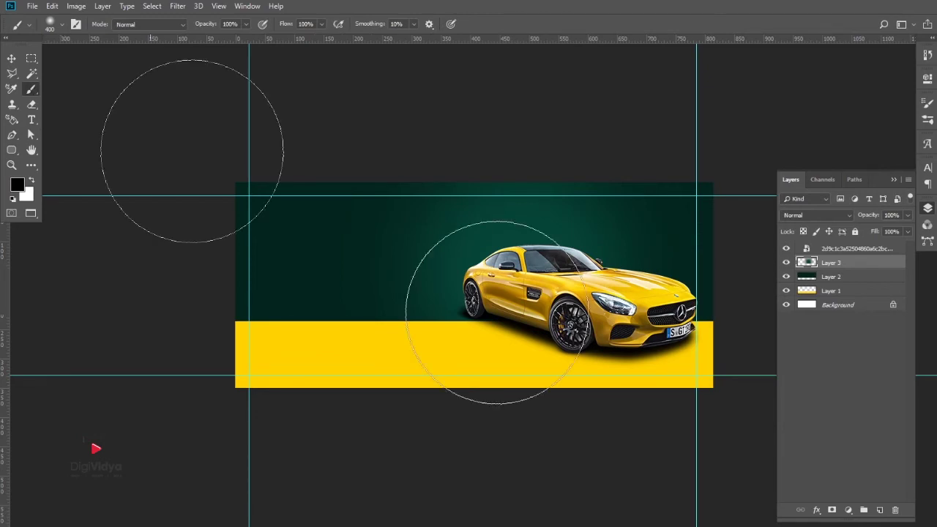
{"action": "left_click", "coordinate": [276, 330]}
{"action": "left_click", "coordinate": [691, 240]}
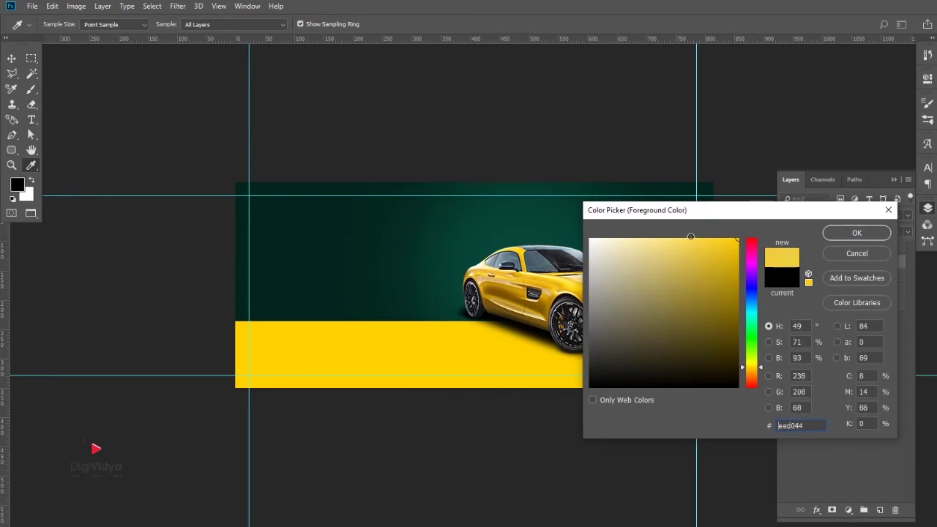
{"action": "left_click", "coordinate": [856, 233]}
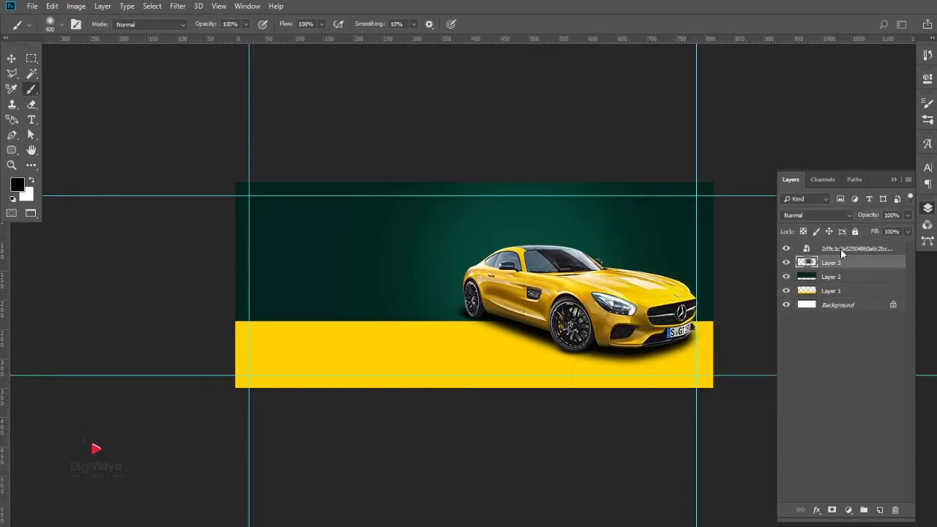
{"action": "mouse_move", "coordinate": [511, 410]}
{"action": "left_mouse_down"}
{"action": "mouse_move", "coordinate": [565, 408]}
{"action": "mouse_move", "coordinate": [555, 393]}
{"action": "left_mouse_up"}
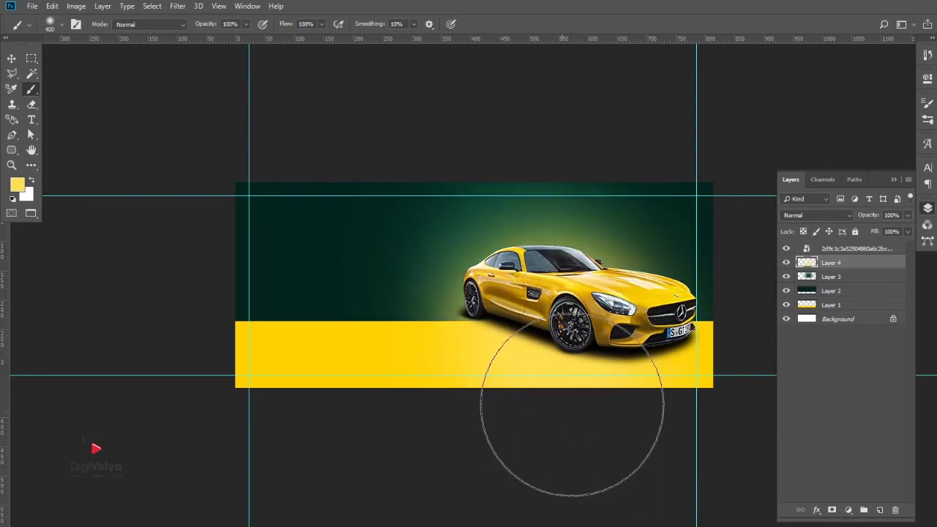
Step: Lower Layer 4's opacity to about 64% and begin Place Embedded
{"action": "left_click", "coordinate": [30, 58]}
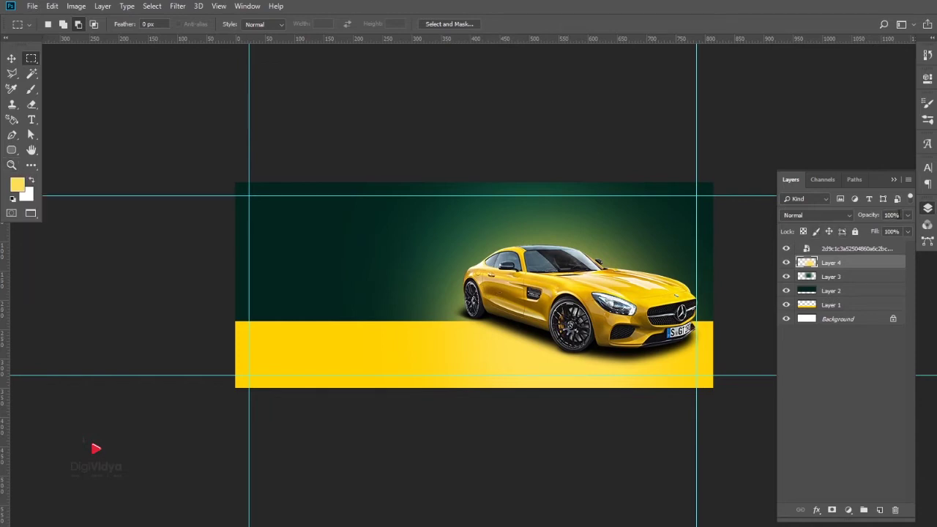
{"action": "left_click_drag", "start_coordinate": [893, 235], "coordinate": [888, 232]}
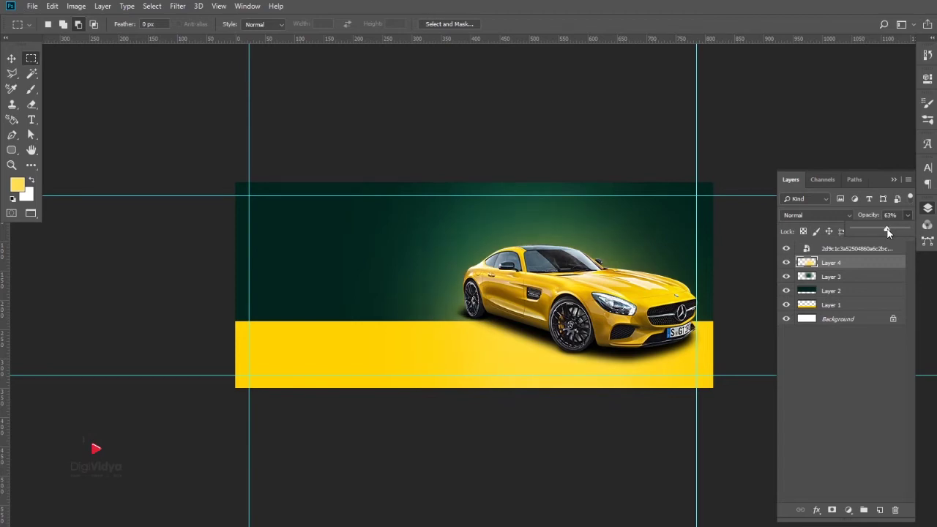
{"action": "key", "text": "v"}
{"action": "left_click", "coordinate": [489, 115]}
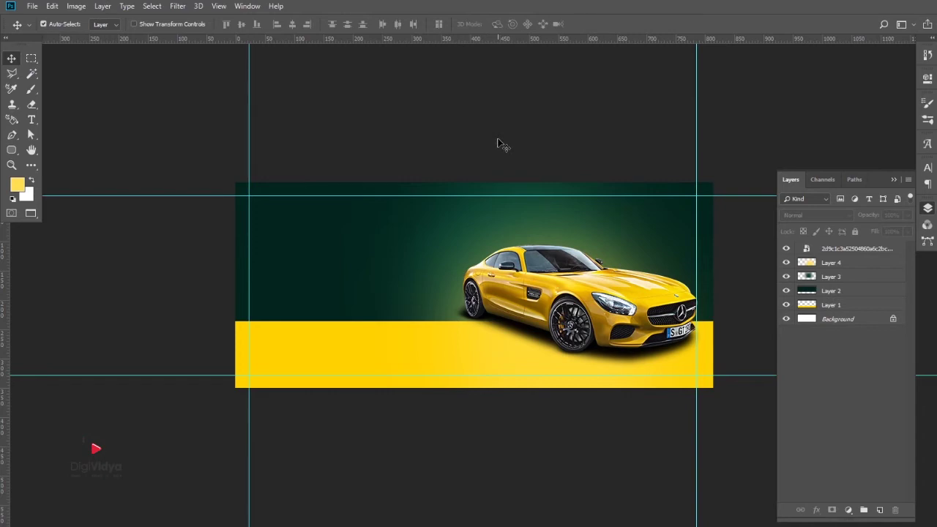
{"action": "left_click", "coordinate": [32, 6]}
{"action": "left_click", "coordinate": [103, 228]}
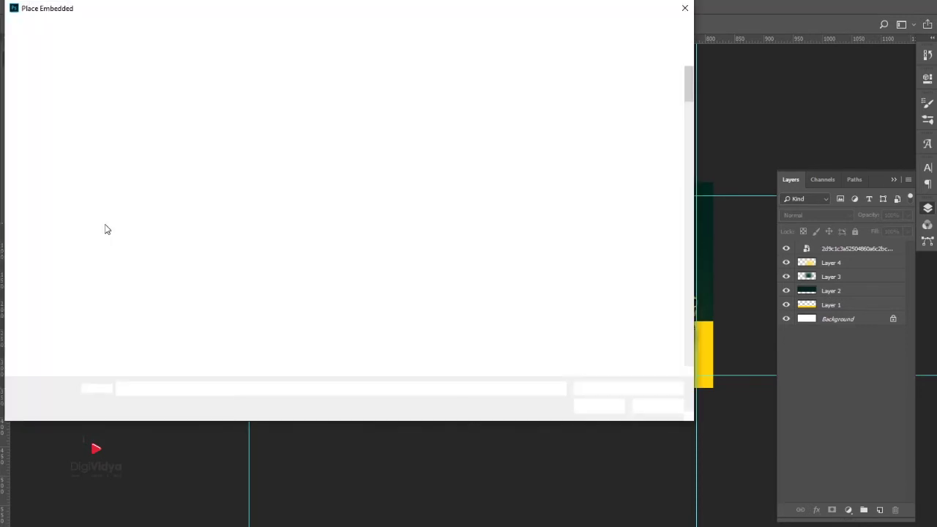
Step: Place mercedes_logos_PNG32, shrink it and set it in the banner's top-left corner
{"action": "left_click_drag", "start_coordinate": [688, 82], "coordinate": [669, 256]}
{"action": "left_click", "coordinate": [203, 235]}
{"action": "double_click", "coordinate": [203, 236]}
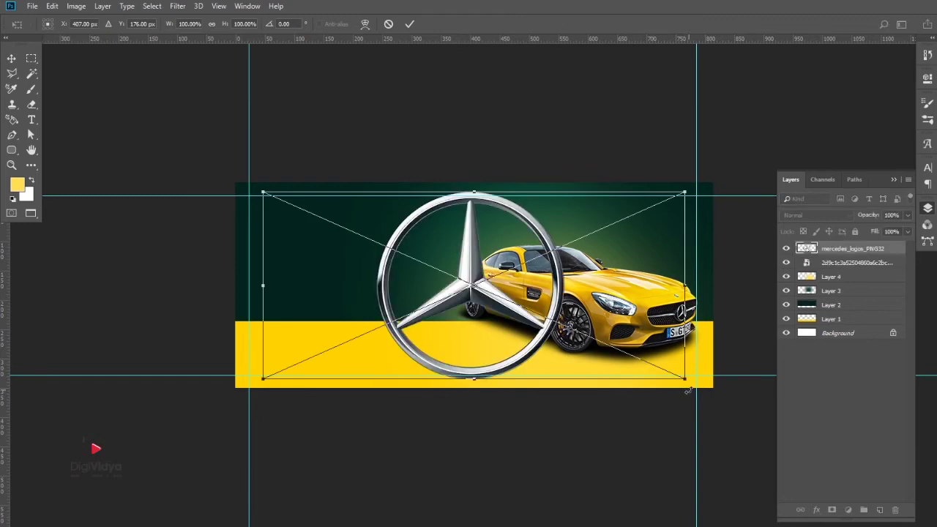
{"action": "mouse_move", "coordinate": [687, 379]}
{"action": "left_mouse_down"}
{"action": "mouse_move", "coordinate": [366, 290]}
{"action": "mouse_move", "coordinate": [296, 229]}
{"action": "left_mouse_up"}
{"action": "key", "text": "Return"}
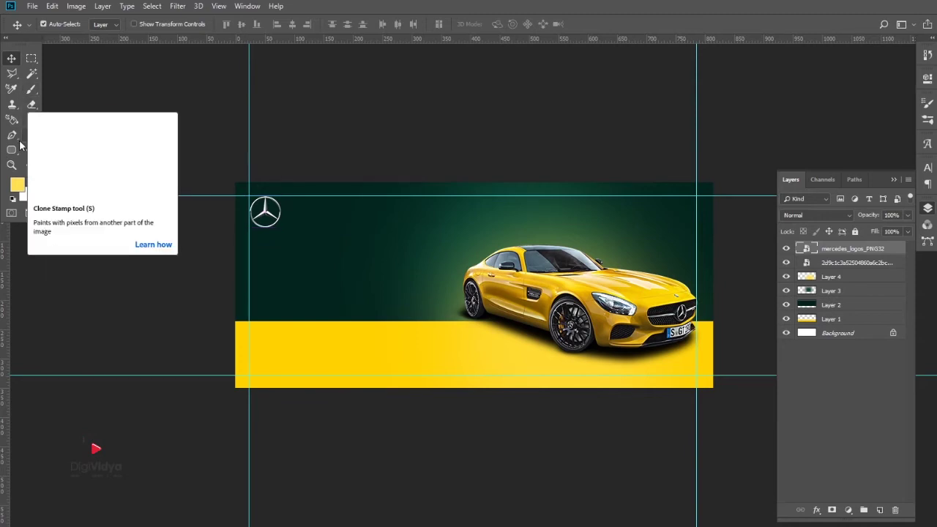
Step: Add the MERCEDES headline in a bold condensed font and colour the title lines yellow
{"action": "left_click", "coordinate": [31, 120]}
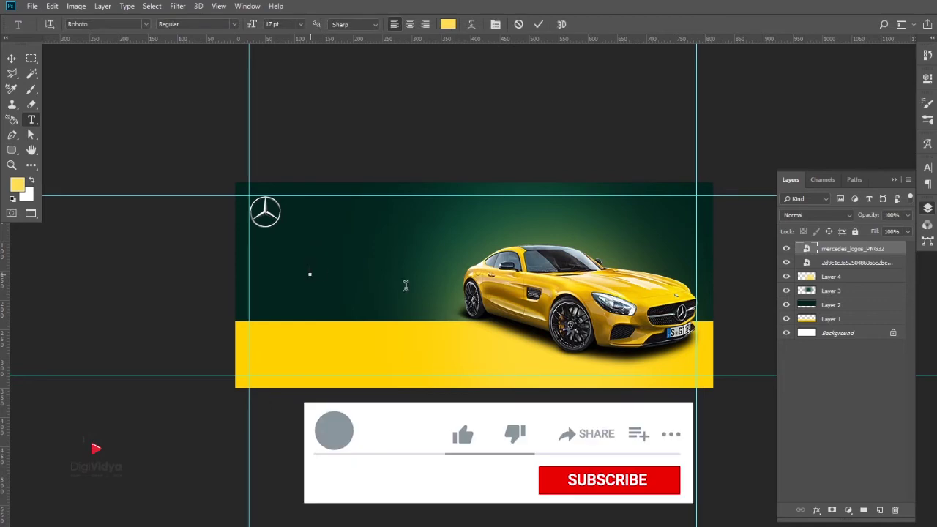
{"action": "left_click", "coordinate": [311, 272]}
{"action": "type", "text": "MERCEDES"}
{"action": "key", "text": "ctrl+Return"}
{"action": "key", "text": "v"}
{"action": "left_click", "coordinate": [806, 209]}
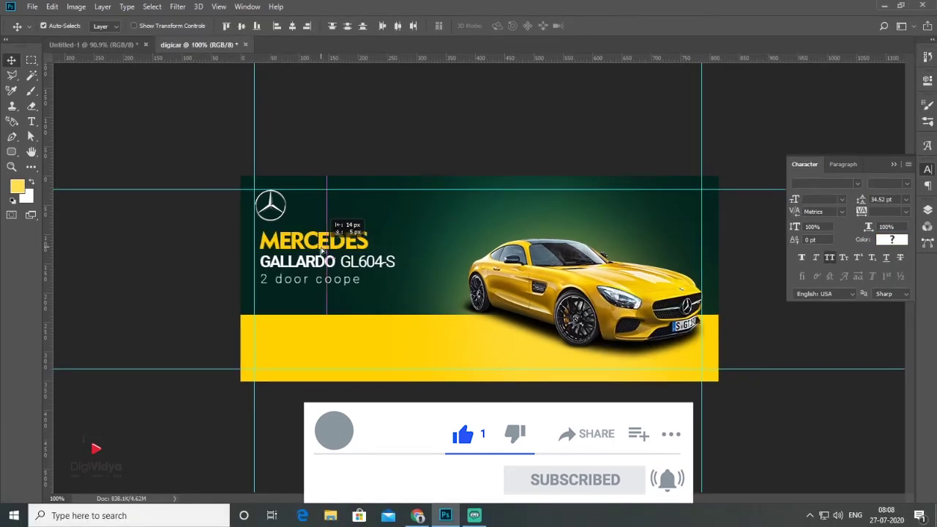
{"action": "left_click_drag", "start_coordinate": [323, 249], "coordinate": [317, 246]}
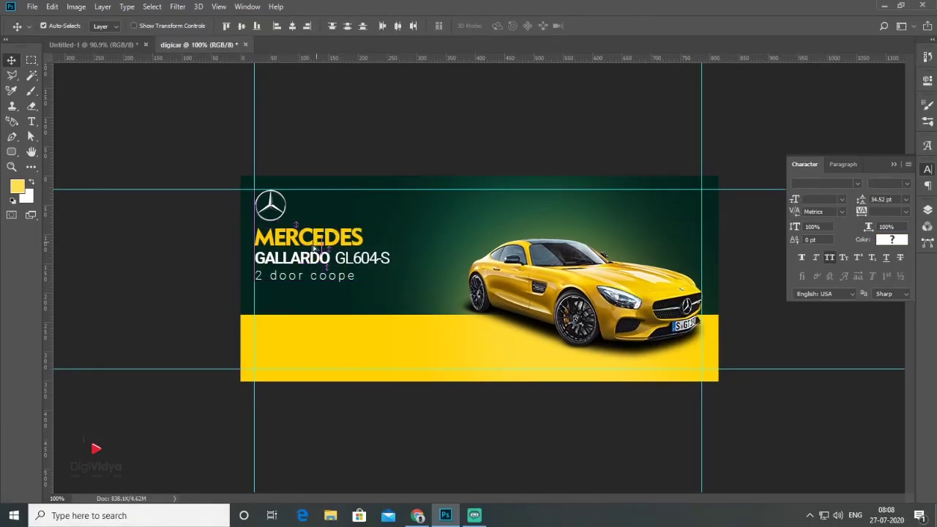
{"action": "left_click", "coordinate": [200, 262]}
{"action": "left_click", "coordinate": [420, 222]}
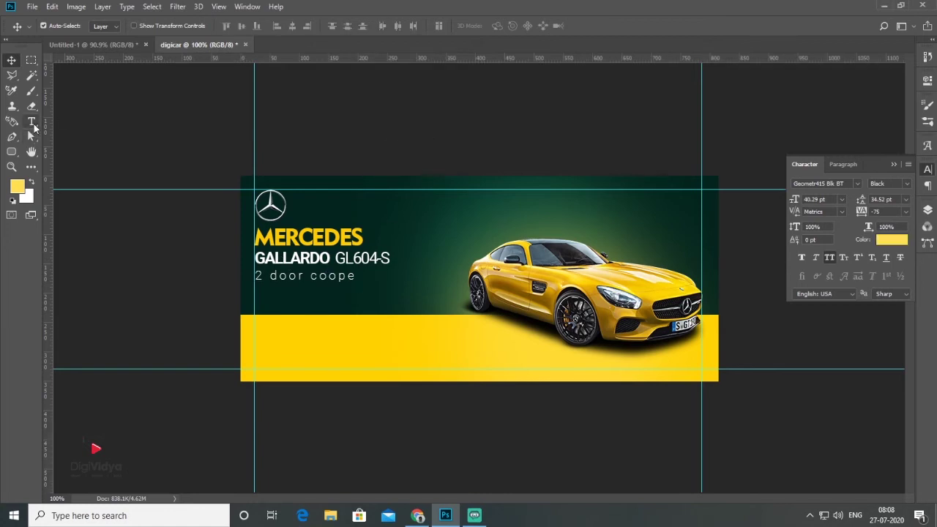
Step: Add a filler text paragraph below 2 door coope with All Caps turned off
{"action": "left_click", "coordinate": [31, 122]}
{"action": "left_click_drag", "start_coordinate": [255, 285], "coordinate": [416, 308]}
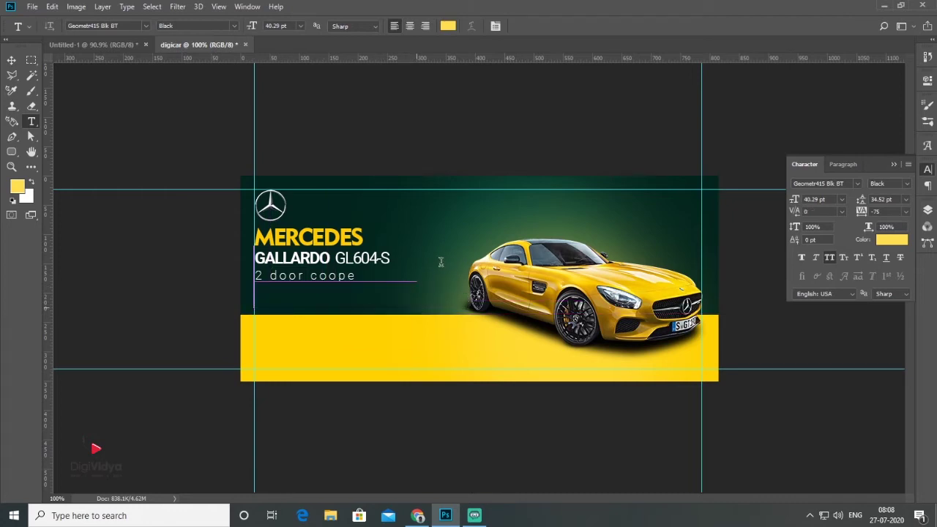
{"action": "type", "text": "sh ksdhfksdhf klsdhfsl ksdhfsl. sdsd lfl sdkjfsd jsdlkfs"}
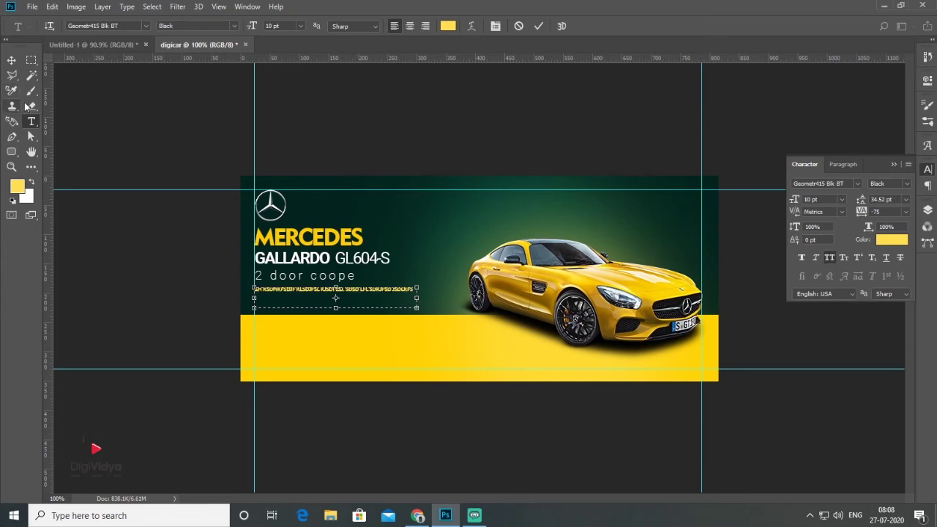
{"action": "left_click", "coordinate": [12, 60]}
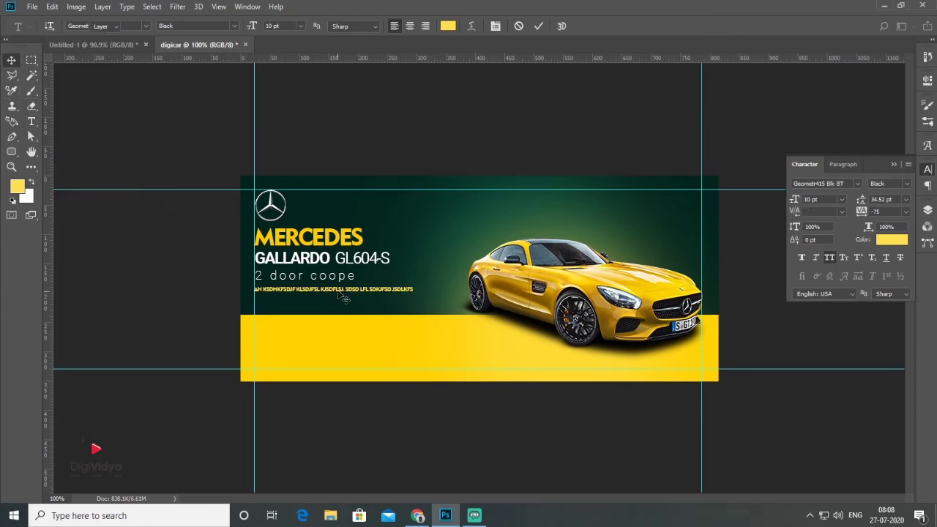
{"action": "left_click", "coordinate": [830, 259]}
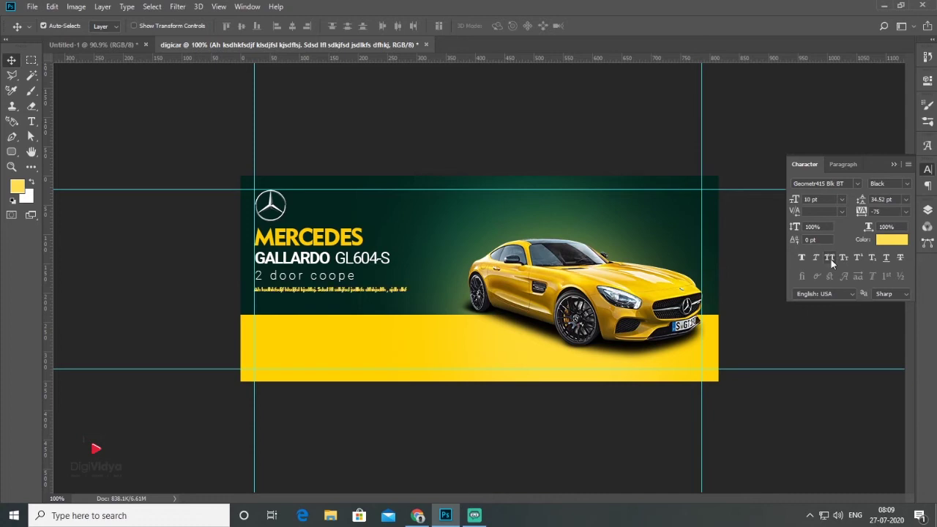
{"action": "scroll", "coordinate": [482, 281], "scroll_direction": "up", "scroll_amount": 1}
{"action": "left_click", "coordinate": [442, 291]}
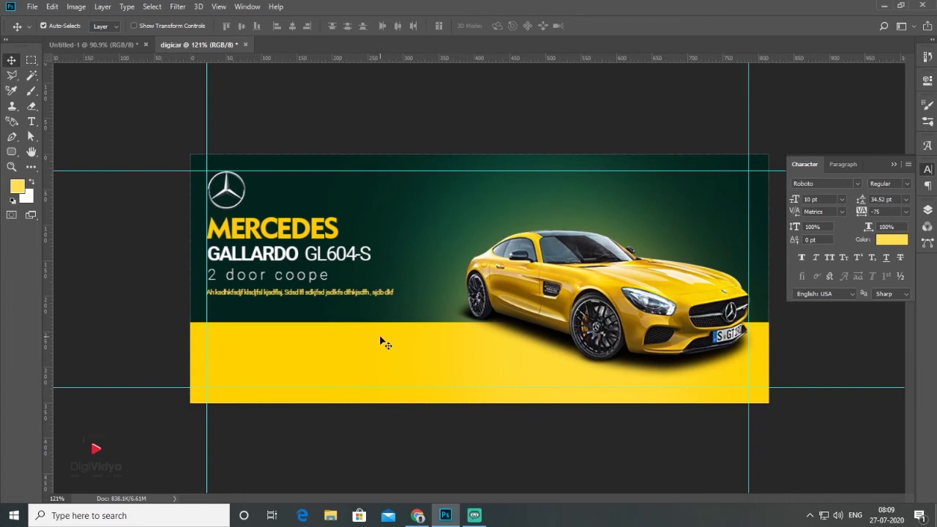
Step: Move the spec block (Class SportCar, Max-Speed 325 km/hr, 0-100km/hr 3.5s, Year 2015) onto the yellow band
{"action": "left_click_drag", "start_coordinate": [82, 41], "coordinate": [377, 352]}
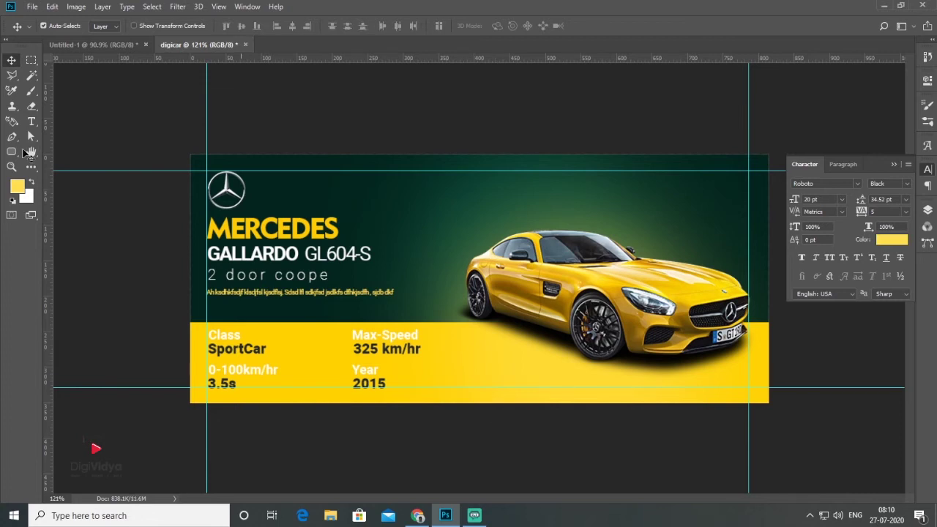
{"action": "left_click", "coordinate": [31, 60]}
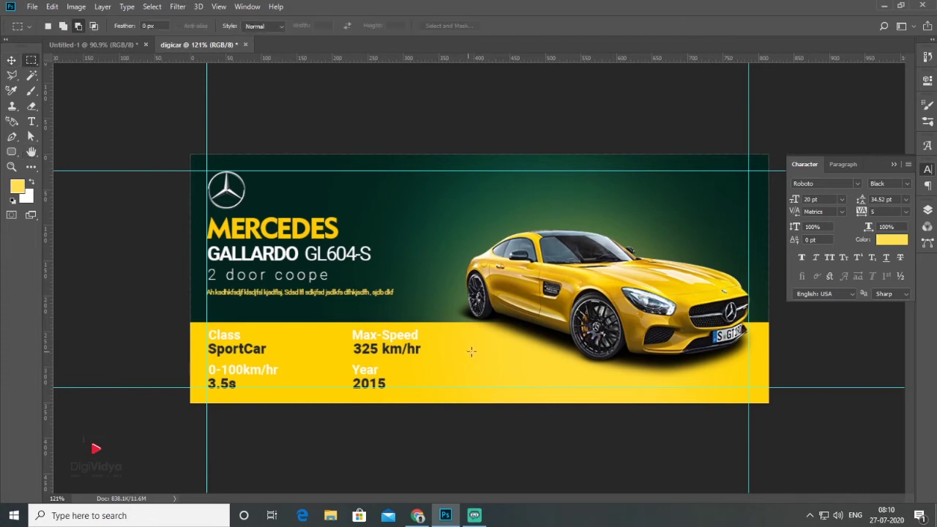
Step: Fill a box on the yellow band with the background's dark green on a new layer
{"action": "left_click_drag", "start_coordinate": [488, 342], "coordinate": [574, 373]}
{"action": "left_click", "coordinate": [928, 210]}
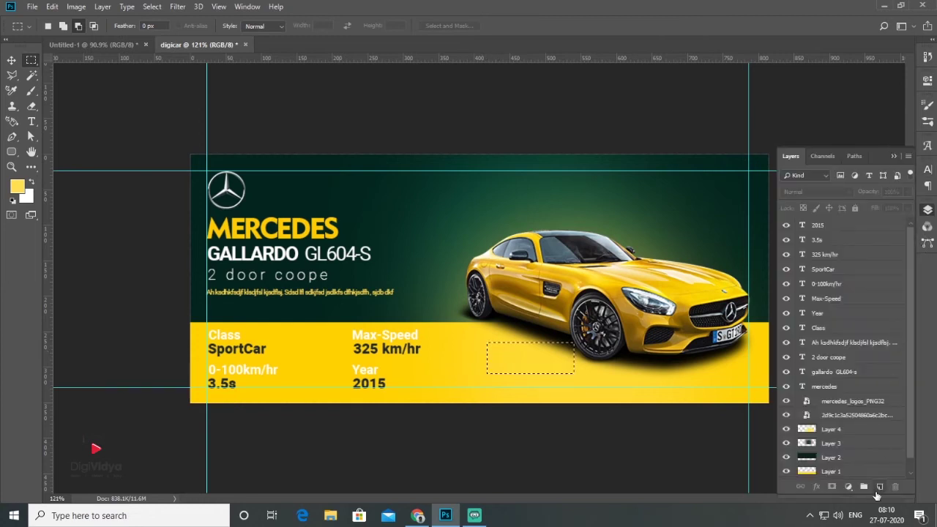
{"action": "left_click", "coordinate": [880, 487]}
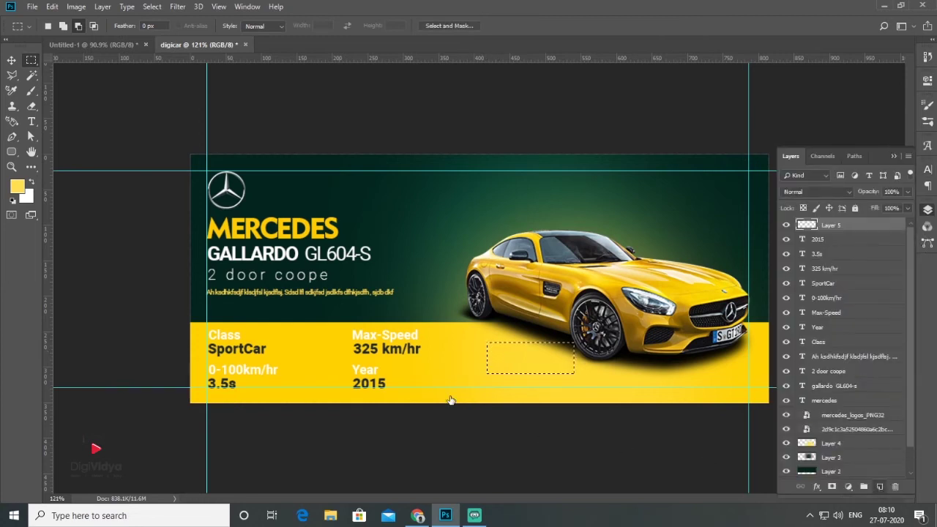
{"action": "left_click", "coordinate": [32, 172]}
{"action": "key", "text": "i"}
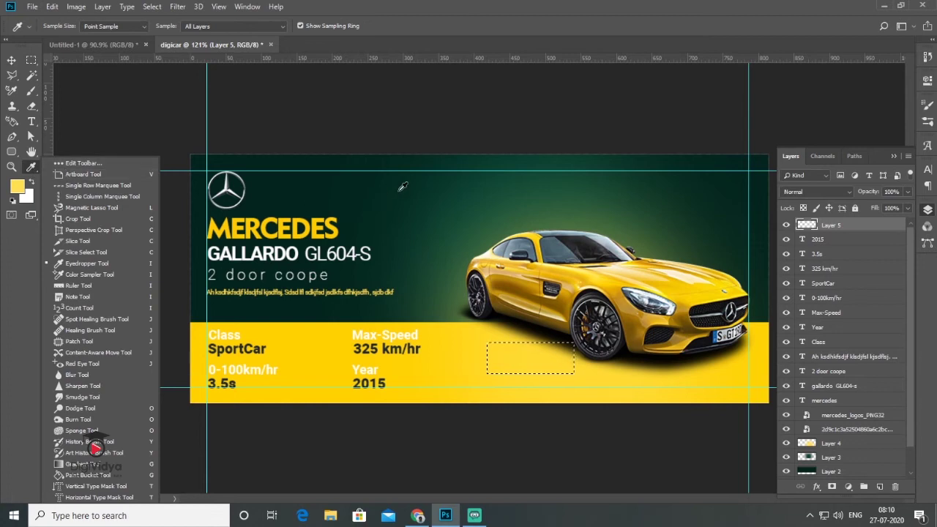
{"action": "left_click", "coordinate": [278, 180]}
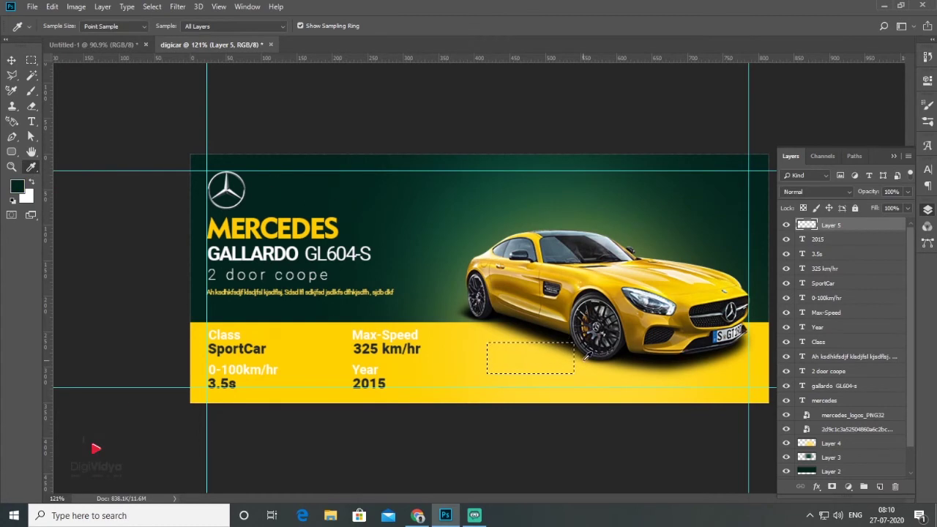
{"action": "key", "text": "alt+BackSpace"}
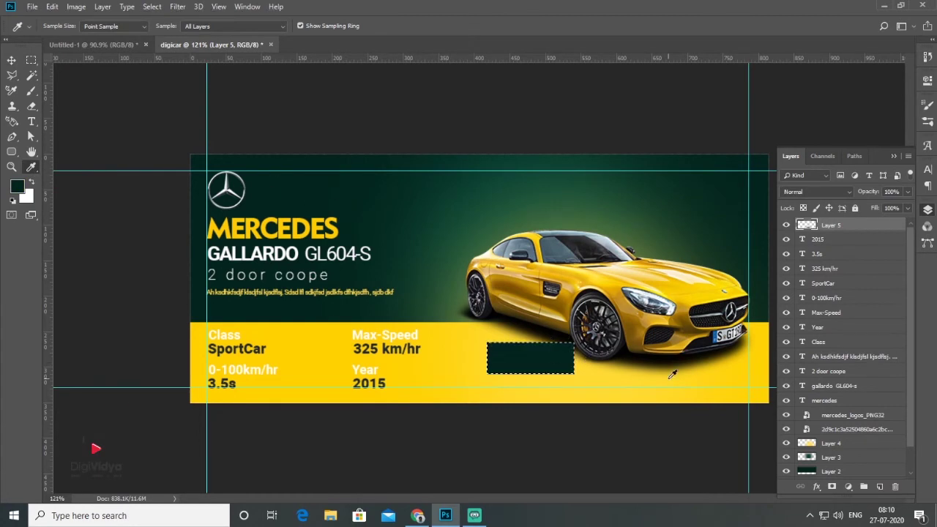
{"action": "key", "text": "ctrl+d"}
Step: Fill a thin white strip along the box's bottom
{"action": "left_click", "coordinate": [32, 60]}
{"action": "left_click_drag", "start_coordinate": [497, 369], "coordinate": [564, 378]}
{"action": "left_click", "coordinate": [564, 378]}
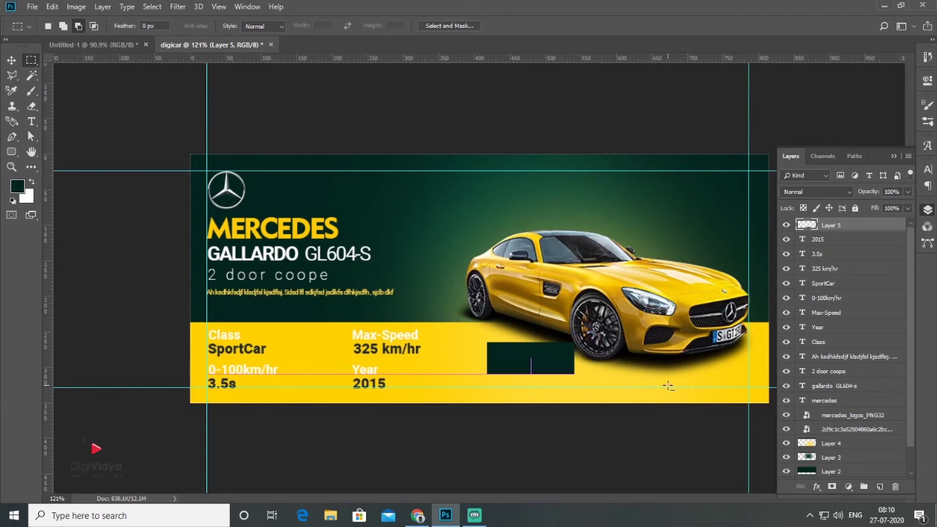
{"action": "key", "text": "ctrl+z"}
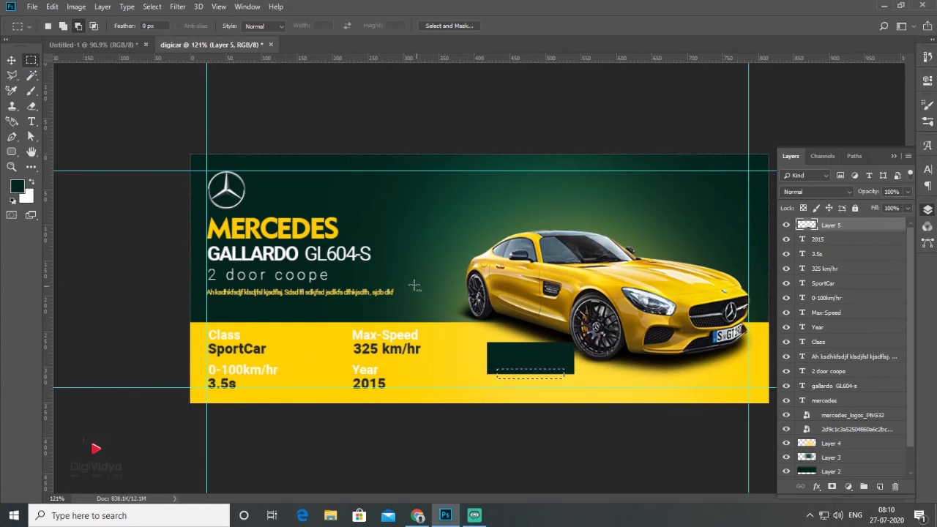
{"action": "key", "text": "ctrl+BackSpace"}
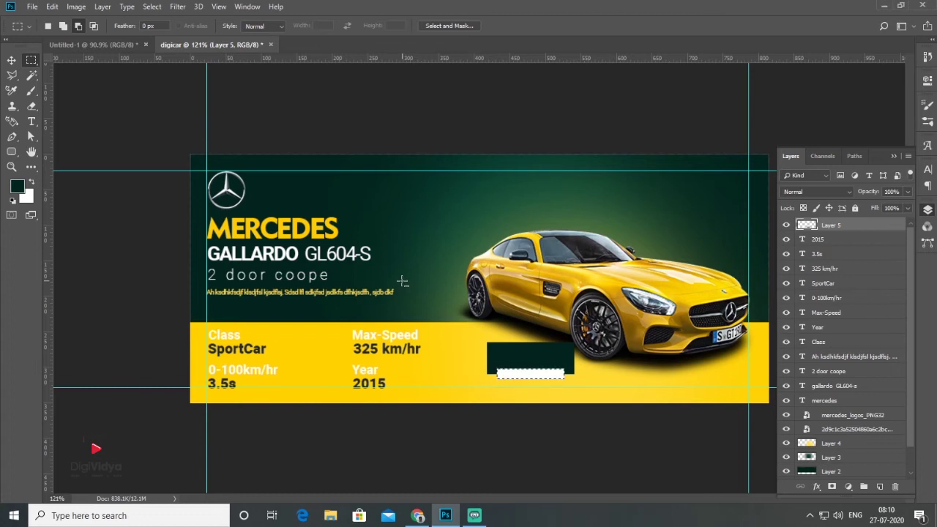
{"action": "key", "text": "ctrl+d"}
Step: Scale the box to 75% height and move Layer 5 just above Layer 4
{"action": "left_click", "coordinate": [11, 60]}
{"action": "key", "text": "ctrl+t"}
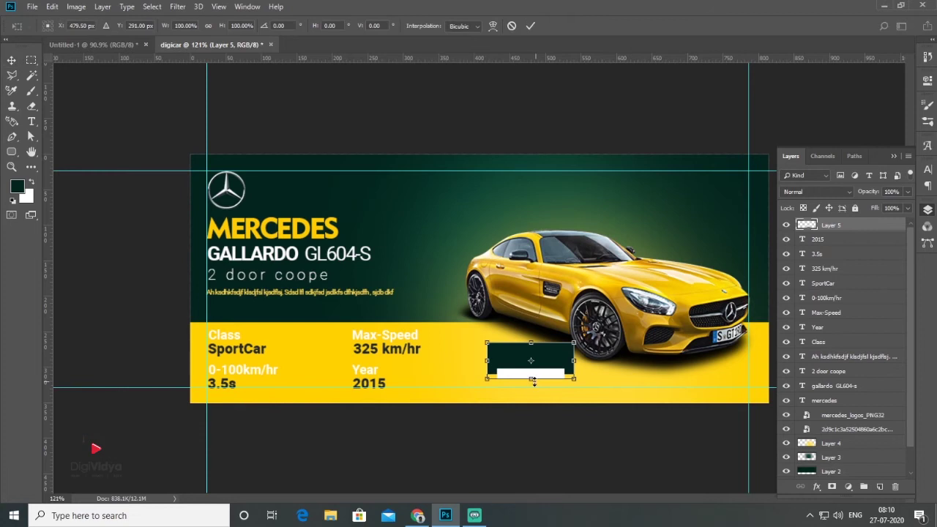
{"action": "left_click_drag", "start_coordinate": [531, 379], "coordinate": [534, 370]}
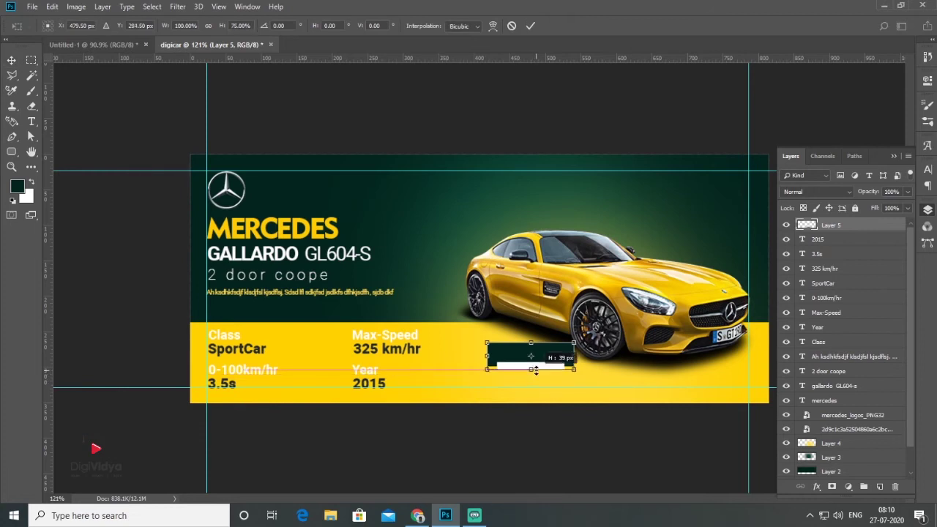
{"action": "key", "text": "Return"}
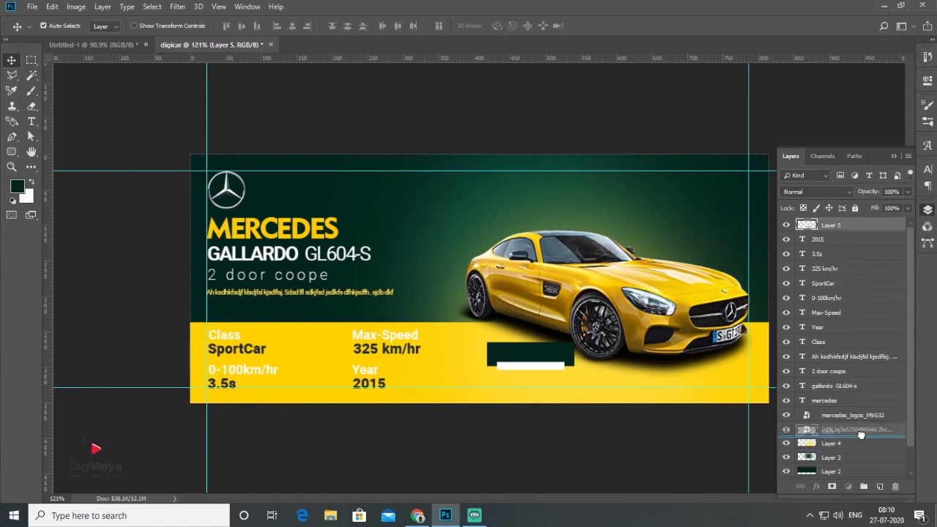
{"action": "left_click_drag", "start_coordinate": [861, 435], "coordinate": [861, 437]}
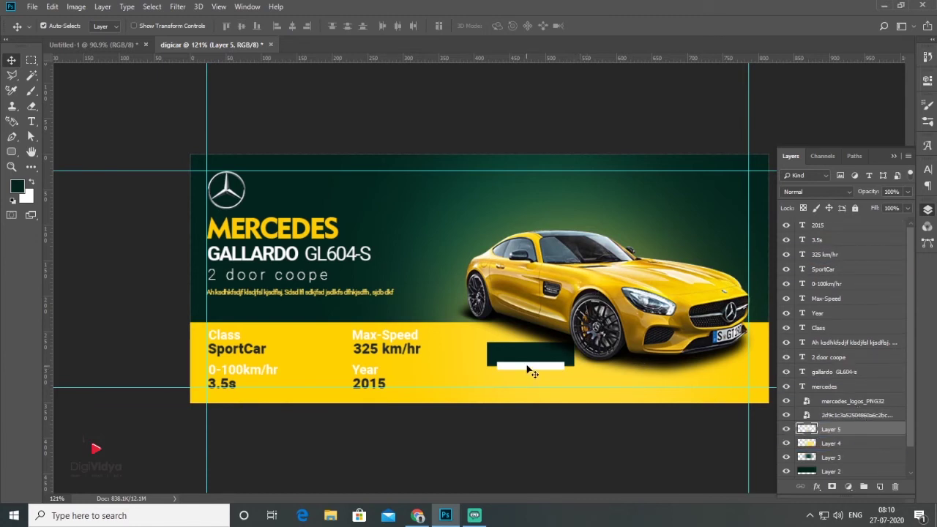
{"action": "left_click_drag", "start_coordinate": [531, 370], "coordinate": [537, 439]}
{"action": "left_click", "coordinate": [117, 176]}
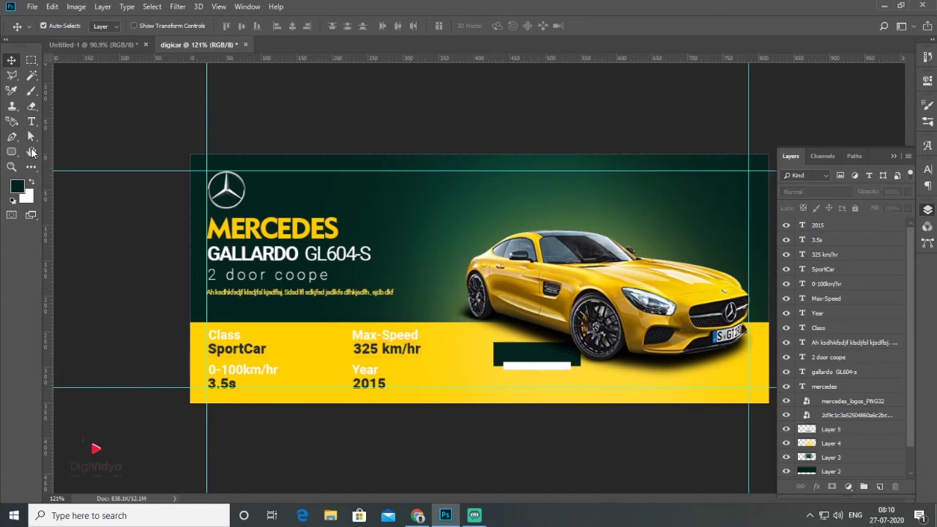
Step: Type FIND SELLER and set it to Roboto Regular 15 pt
{"action": "left_click", "coordinate": [32, 121]}
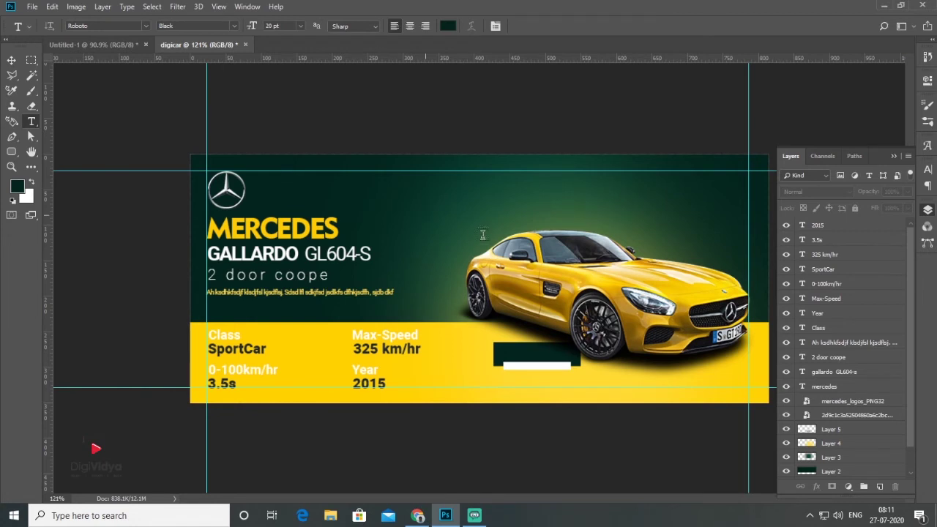
{"action": "left_click", "coordinate": [425, 213]}
{"action": "type", "text": "FIND SELLER"}
{"action": "left_click", "coordinate": [11, 62]}
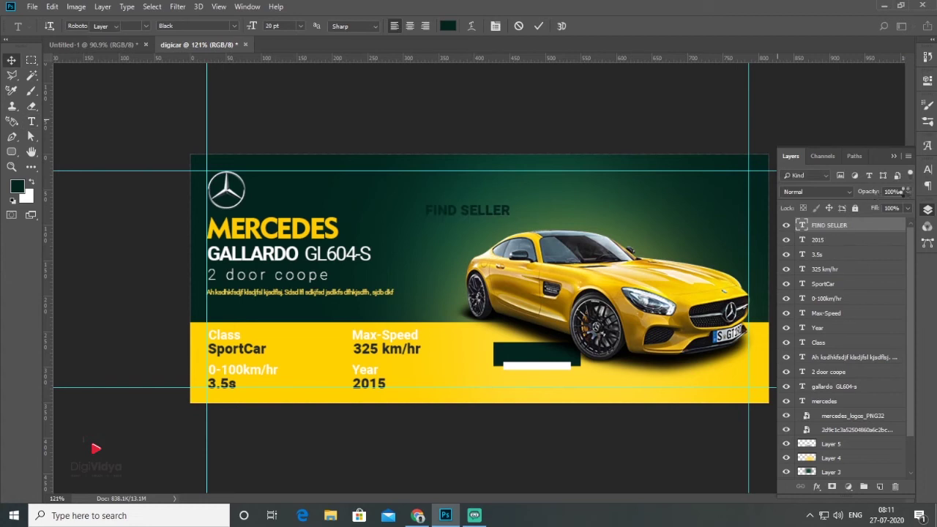
{"action": "key", "text": "ctrl+t"}
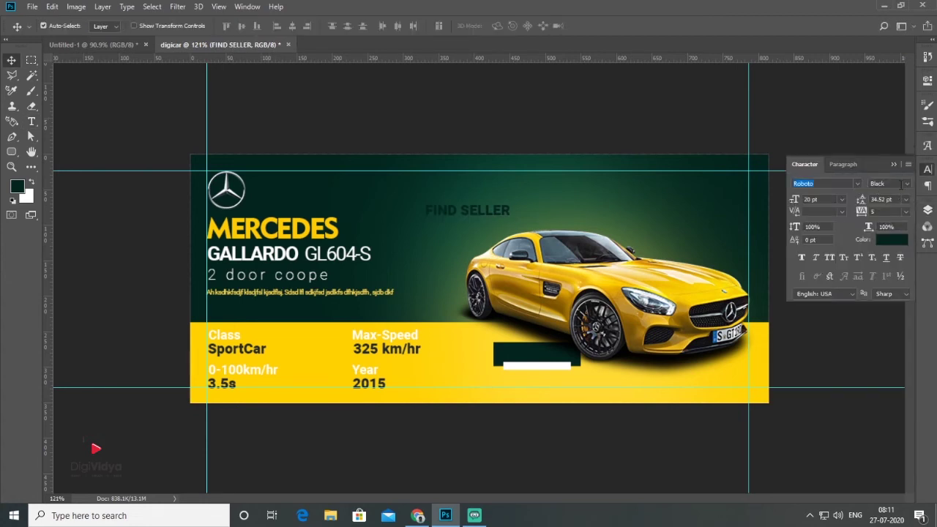
{"action": "left_click", "coordinate": [906, 184]}
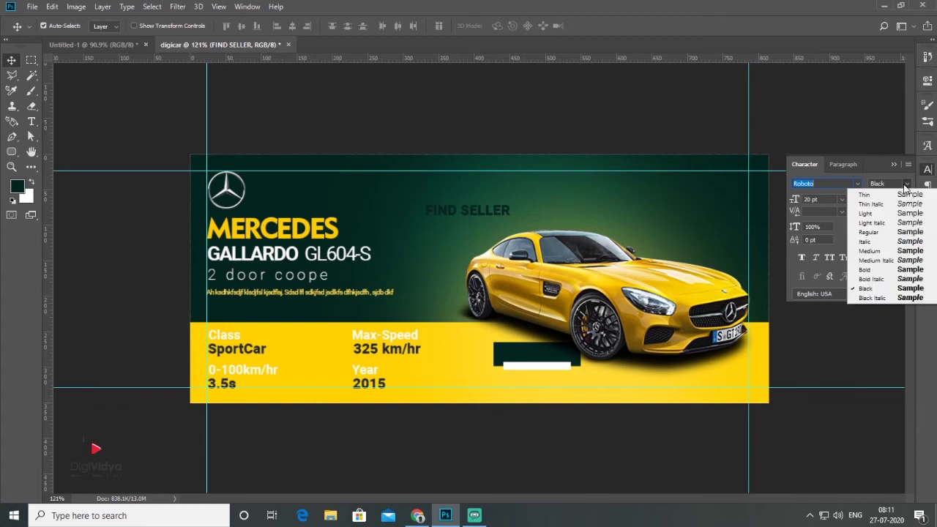
{"action": "left_click", "coordinate": [870, 233]}
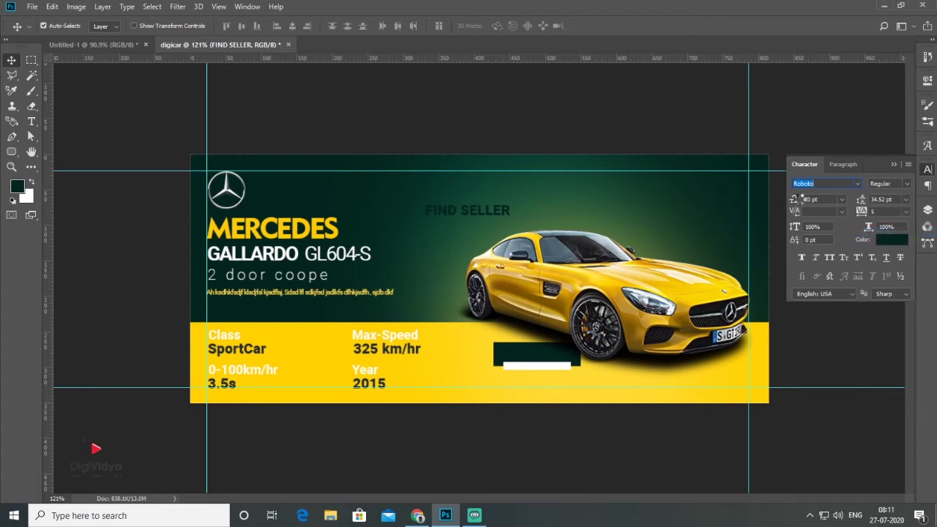
{"action": "left_click_drag", "start_coordinate": [797, 203], "coordinate": [784, 200]}
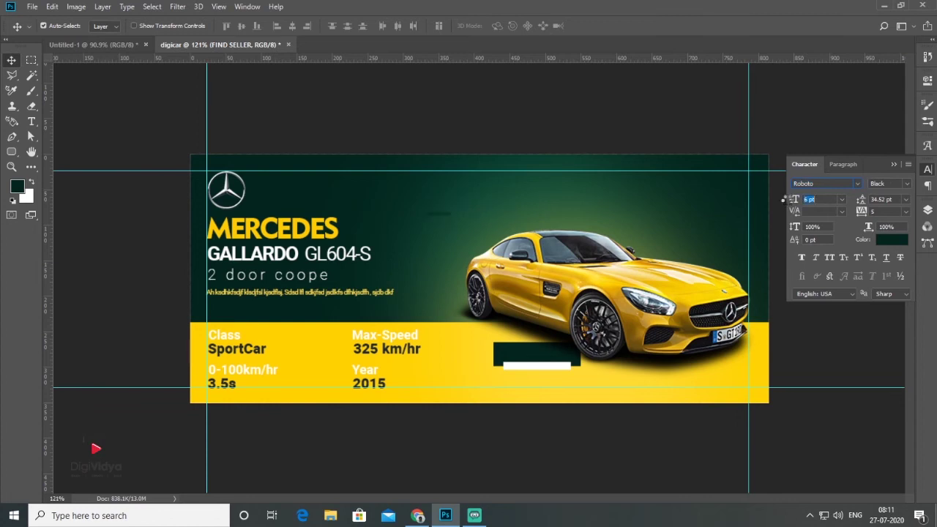
{"action": "left_click_drag", "start_coordinate": [799, 202], "coordinate": [807, 202]}
Step: Move FIND SELLER onto the dark green box and colour it yellow
{"action": "left_click_drag", "start_coordinate": [444, 222], "coordinate": [463, 341]}
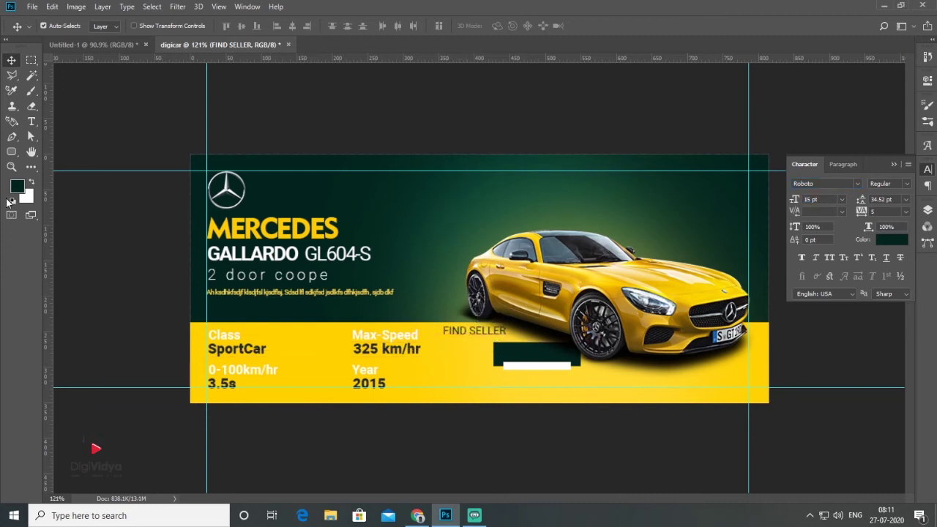
{"action": "left_click", "coordinate": [892, 239]}
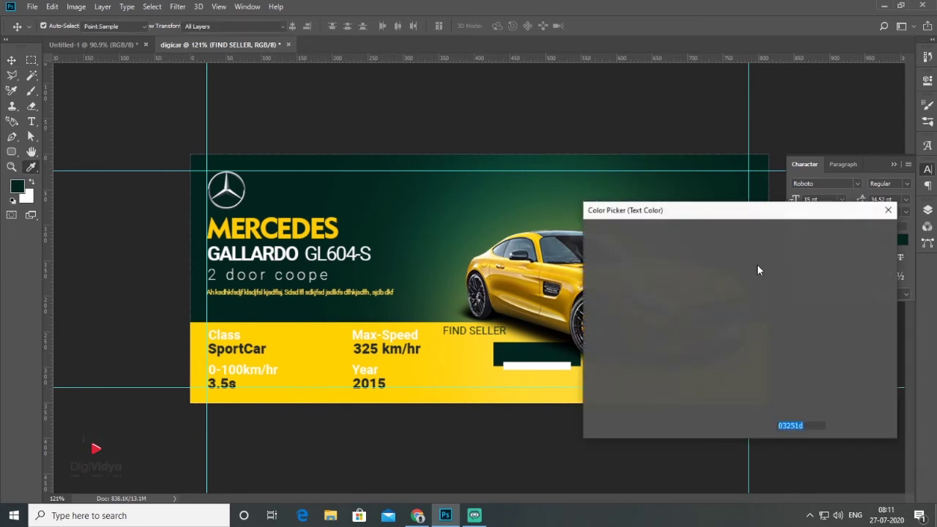
{"action": "left_click", "coordinate": [440, 368]}
{"action": "key", "text": "Return"}
{"action": "left_click", "coordinate": [812, 359]}
{"action": "left_click", "coordinate": [31, 121]}
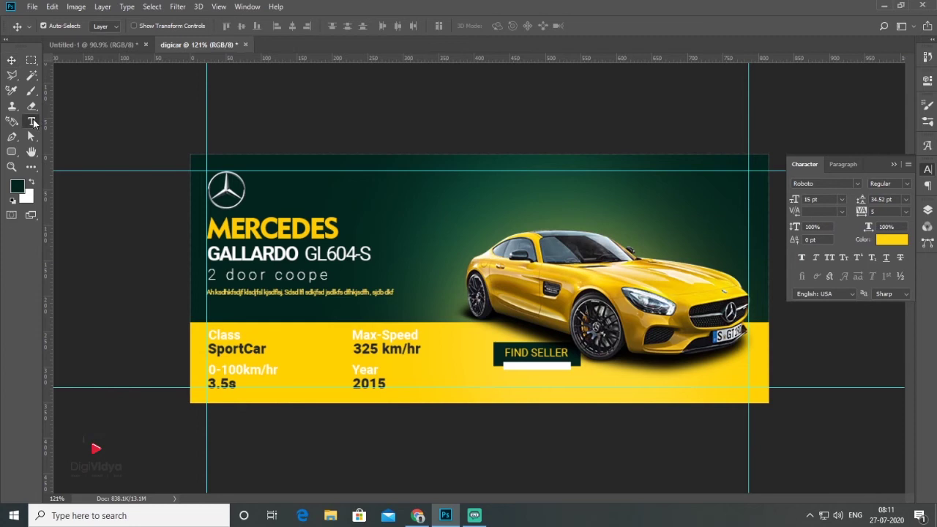
{"action": "left_click", "coordinate": [579, 221]}
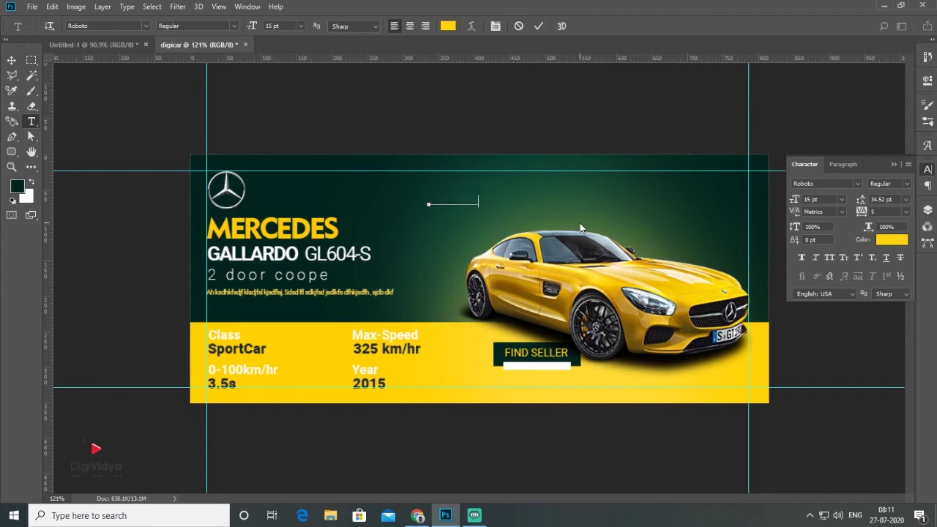
{"action": "type", "text": "www.digicars.com"}
{"action": "left_click", "coordinate": [11, 60]}
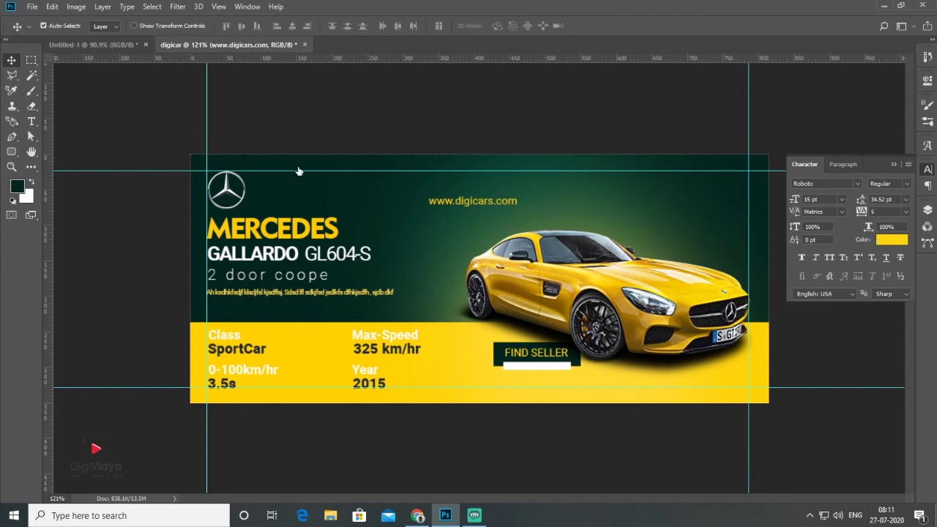
{"action": "left_click", "coordinate": [232, 163]}
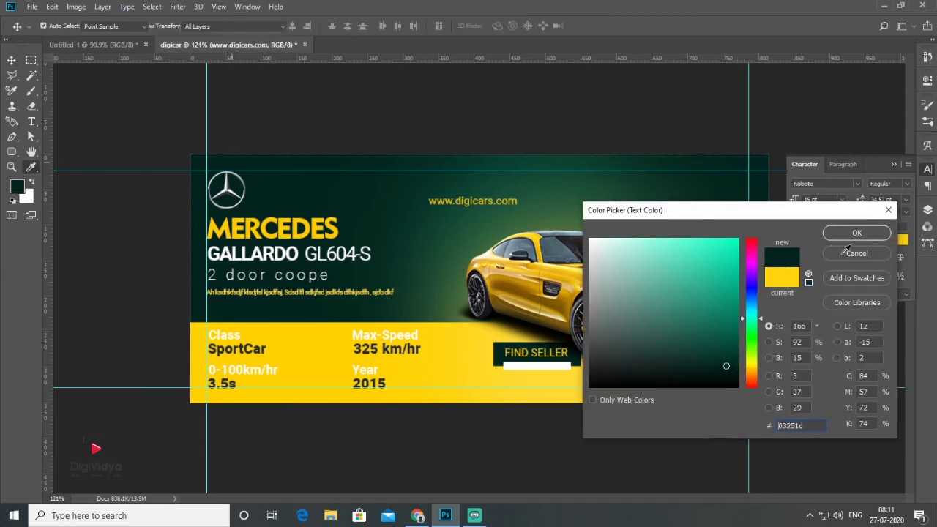
{"action": "left_click", "coordinate": [844, 238]}
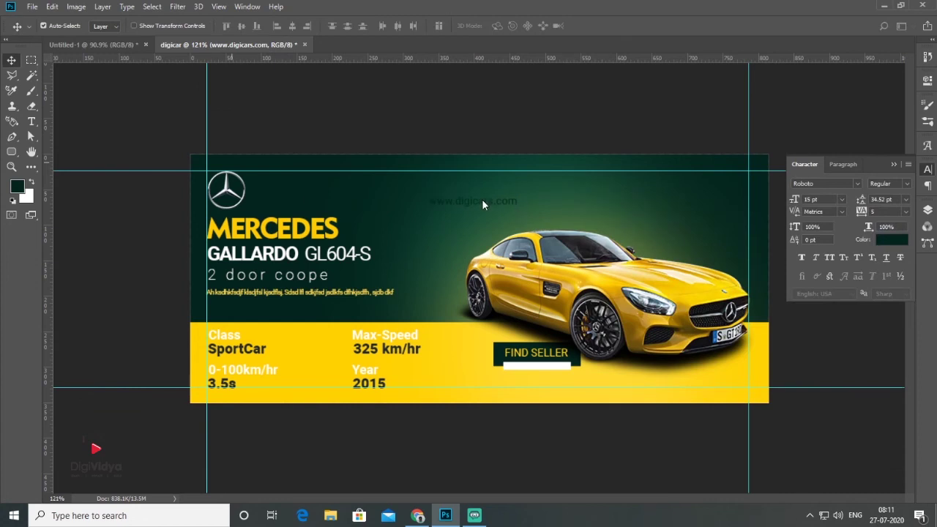
Step: Move the URL below FIND SELLER and set it to 12 pt with 345 tracking
{"action": "mouse_move", "coordinate": [474, 203]}
{"action": "left_mouse_down"}
{"action": "mouse_move", "coordinate": [548, 381]}
{"action": "mouse_move", "coordinate": [522, 386]}
{"action": "left_mouse_up"}
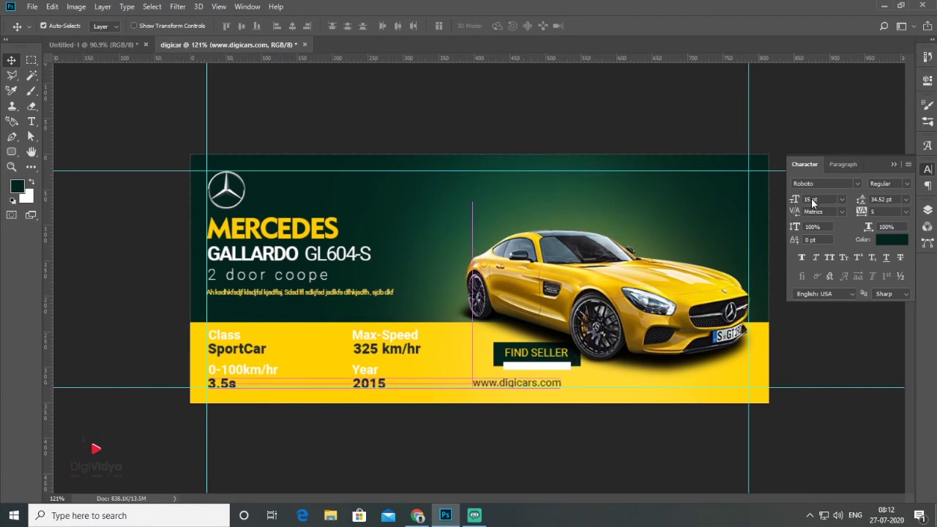
{"action": "type", "text": "12"}
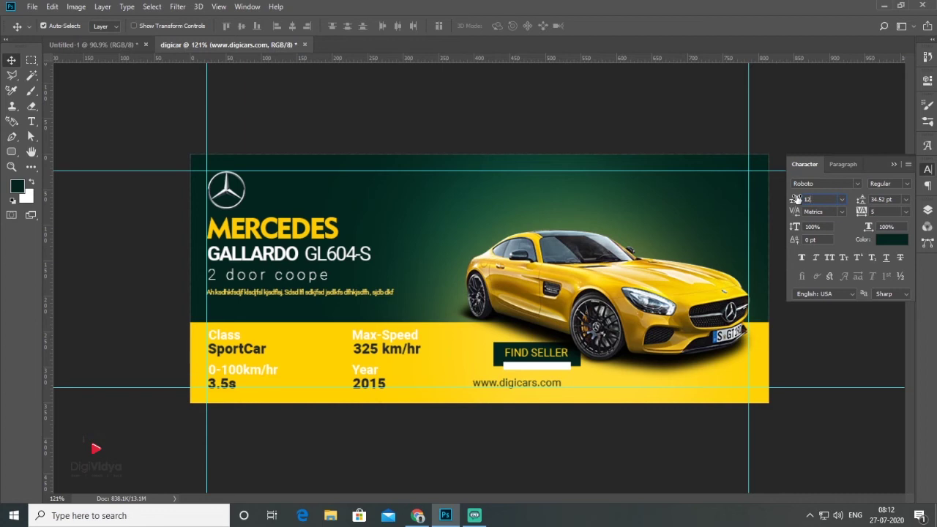
{"action": "key", "text": "Return"}
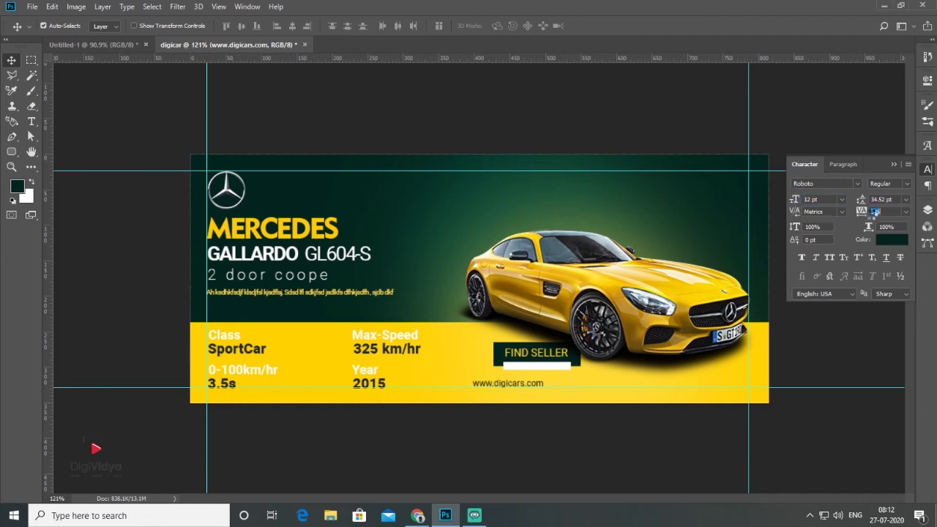
{"action": "key", "text": "Return"}
{"action": "left_click", "coordinate": [863, 212]}
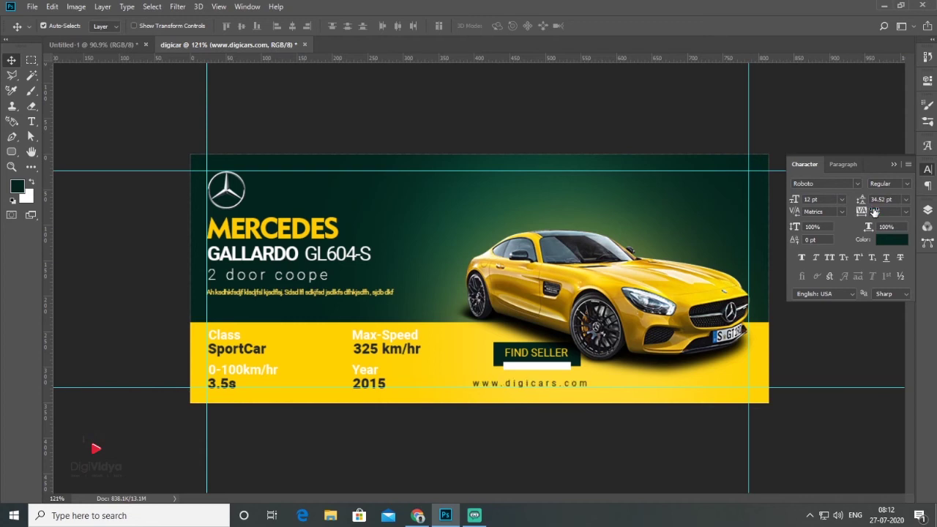
{"action": "left_click", "coordinate": [566, 395]}
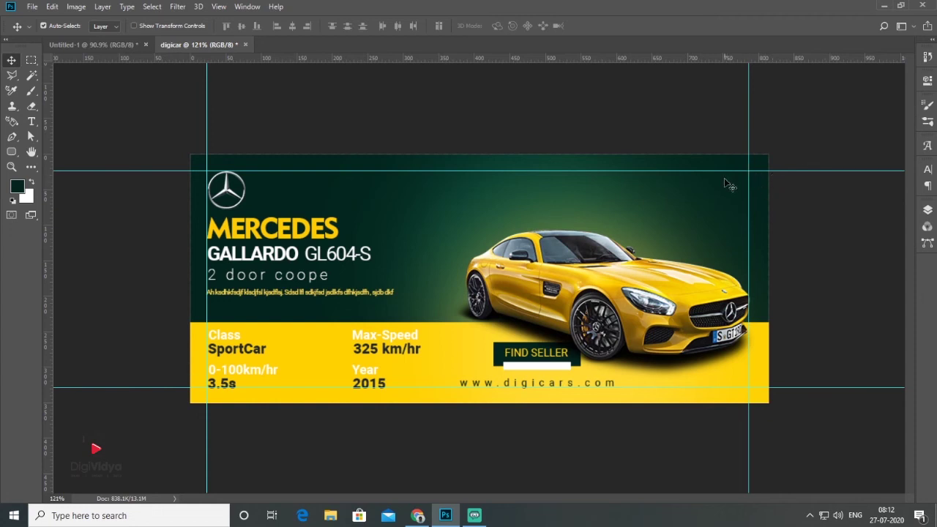
Step: Place the Circle Black White SVG social icons from the Social Media Icons folder as embedded
{"action": "left_click", "coordinate": [32, 7]}
{"action": "left_click", "coordinate": [107, 229]}
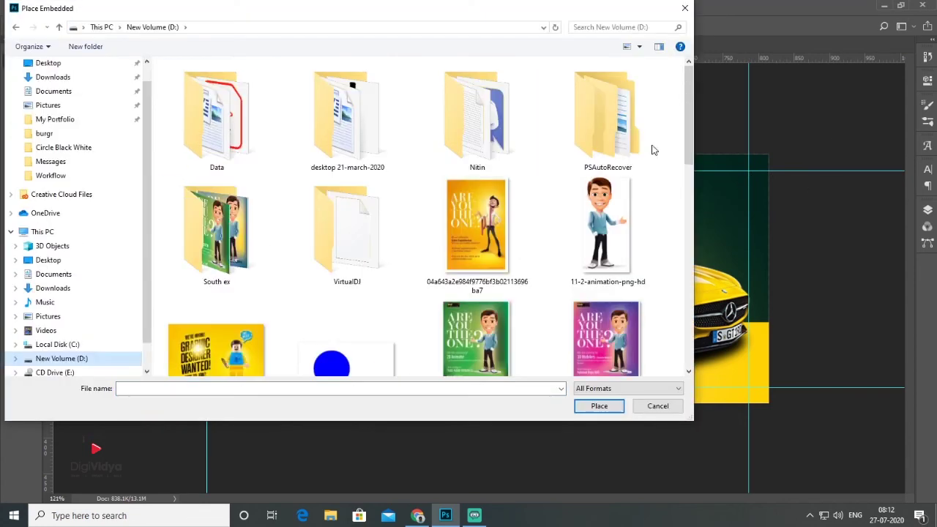
{"action": "double_click", "coordinate": [215, 106]}
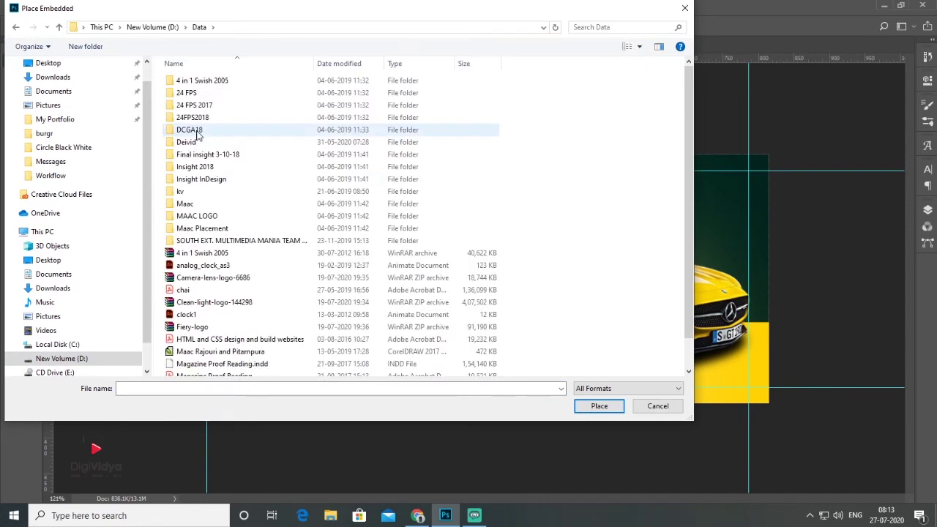
{"action": "double_click", "coordinate": [203, 122]}
{"action": "left_click", "coordinate": [623, 28]}
{"action": "type", "text": "social"}
{"action": "double_click", "coordinate": [256, 100]}
{"action": "double_click", "coordinate": [206, 77]}
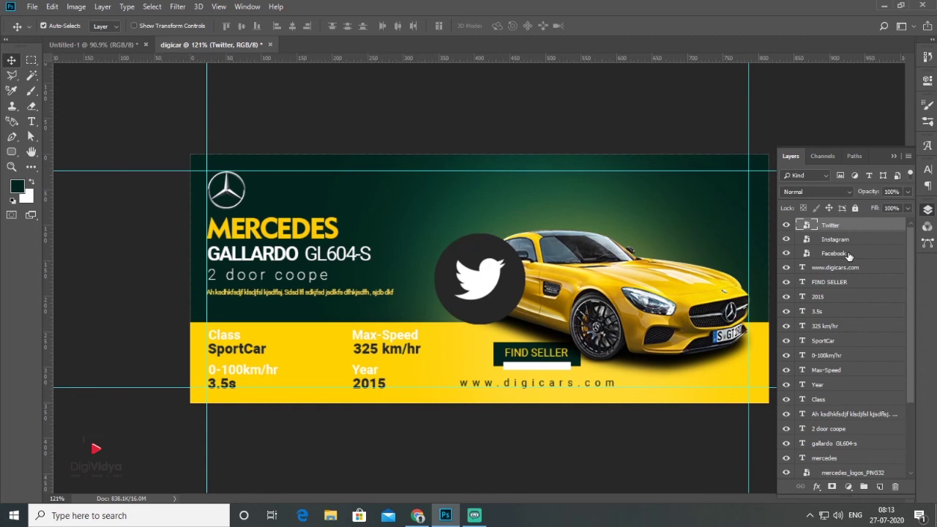
Step: Shrink the Instagram, Twitter and Facebook icons, to about a third, then to about 81%
{"action": "left_click", "coordinate": [849, 255], "text": "shift"}
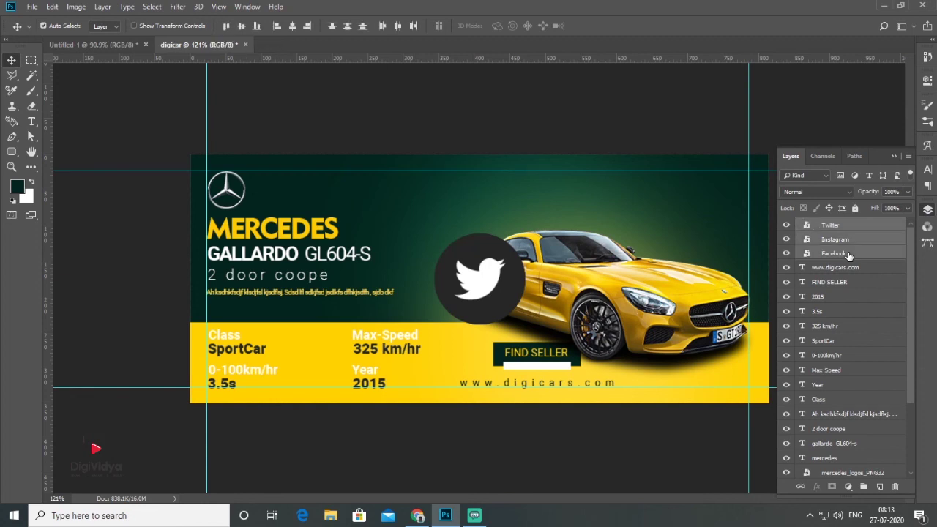
{"action": "key", "text": "ctrl+t"}
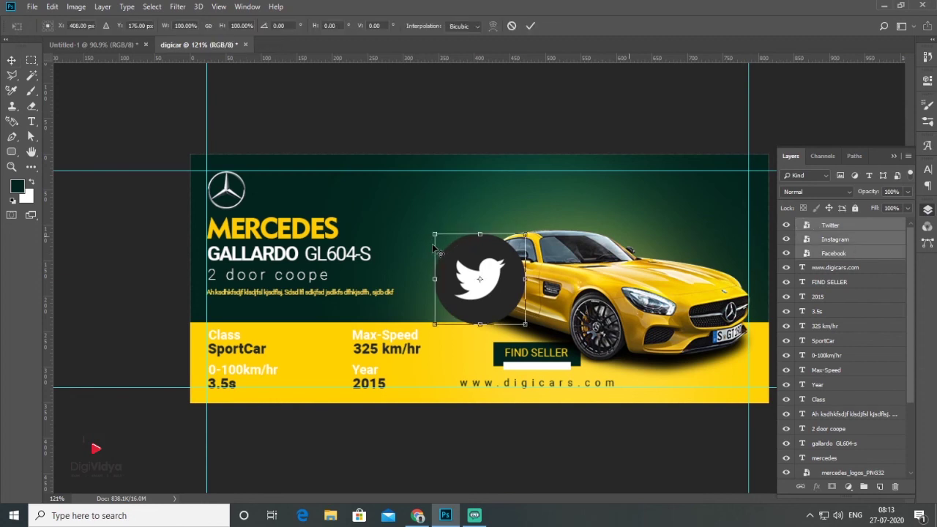
{"action": "mouse_move", "coordinate": [434, 235]}
{"action": "left_mouse_down"}
{"action": "mouse_move", "coordinate": [504, 303]}
{"action": "mouse_move", "coordinate": [740, 193]}
{"action": "left_mouse_up"}
{"action": "key", "text": "Return"}
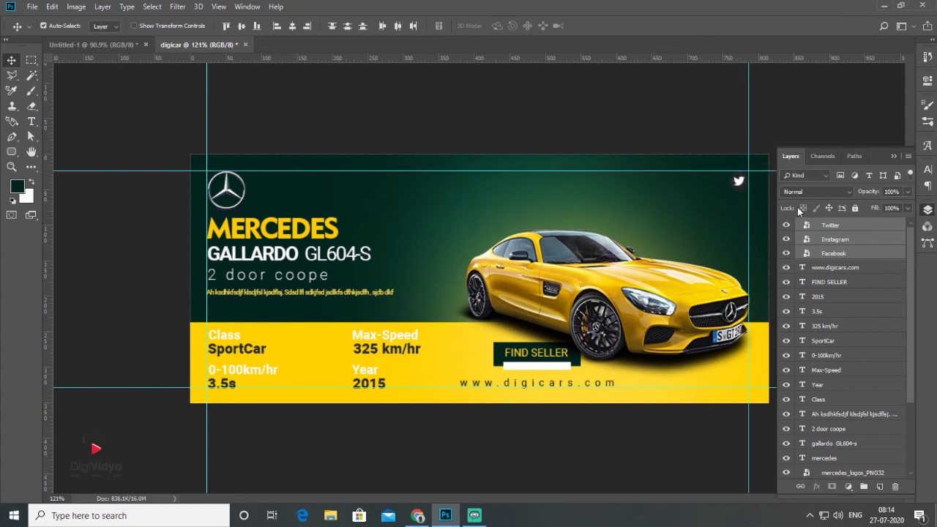
{"action": "left_click", "coordinate": [819, 261]}
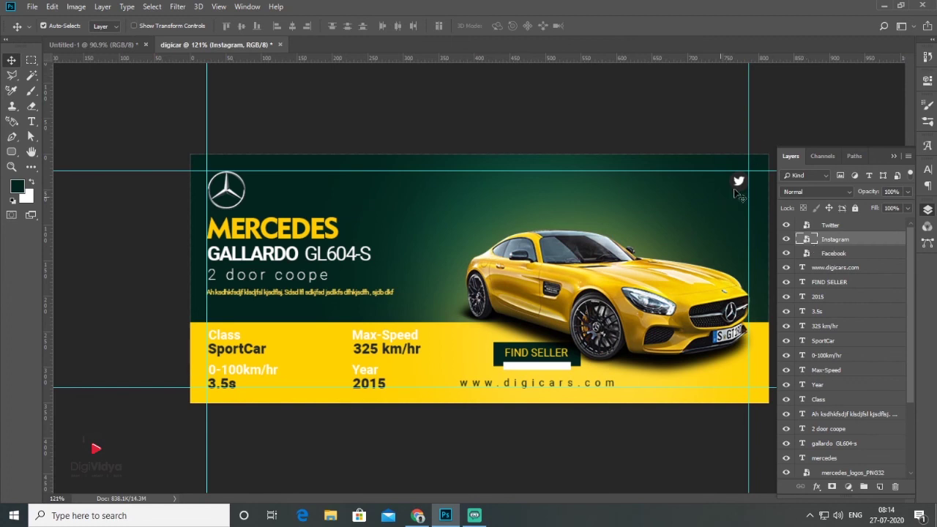
{"action": "left_click", "coordinate": [805, 259], "text": "shift"}
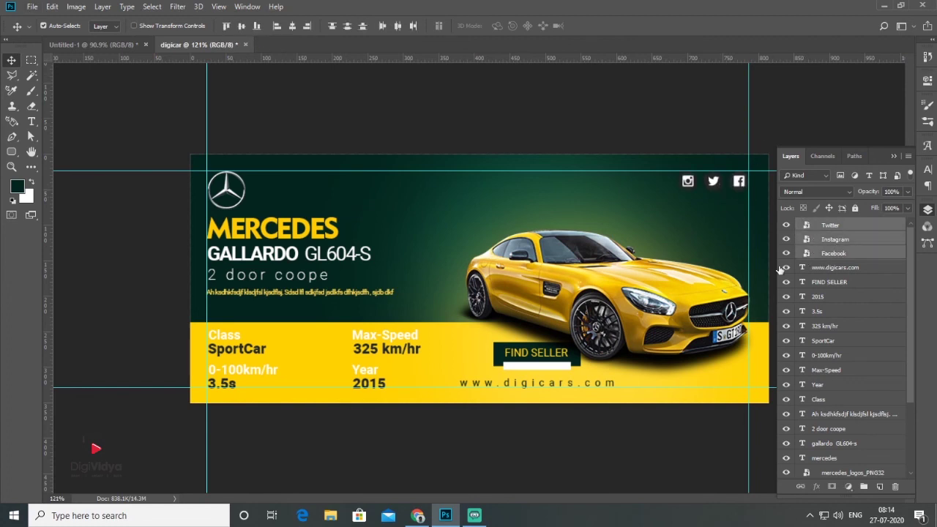
{"action": "key", "text": "ctrl+t"}
{"action": "left_click_drag", "start_coordinate": [678, 192], "coordinate": [700, 184]}
{"action": "key", "text": "Return"}
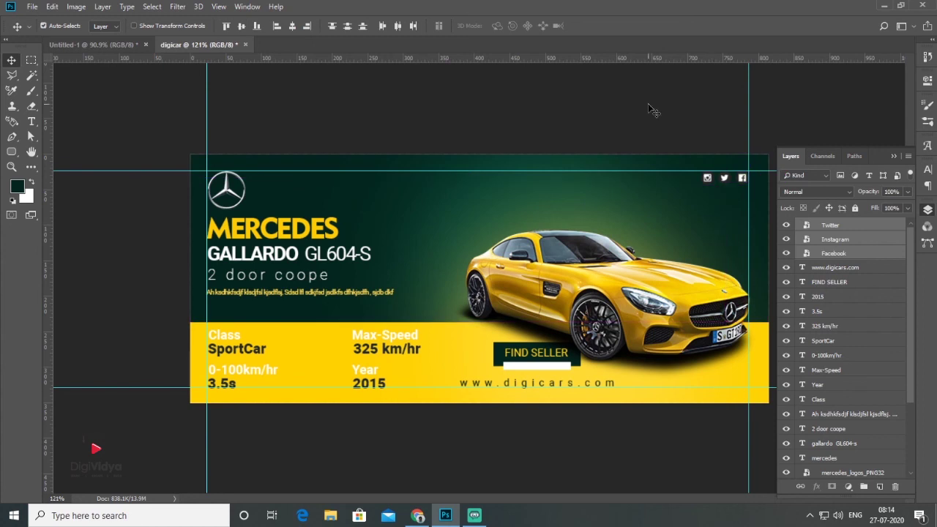
Step: Fill a new layer above Layer 4 with the grey texture pattern
{"action": "left_click", "coordinate": [439, 96]}
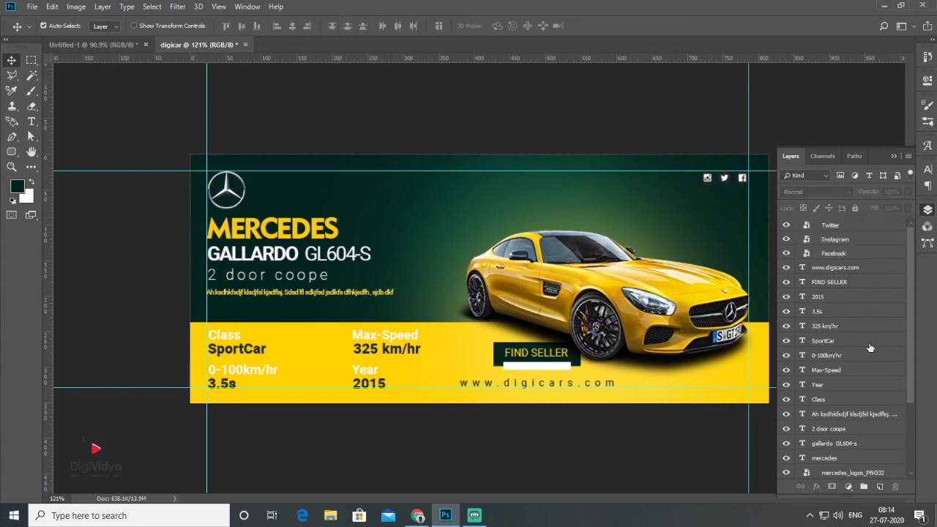
{"action": "left_click_drag", "start_coordinate": [912, 398], "coordinate": [911, 464]}
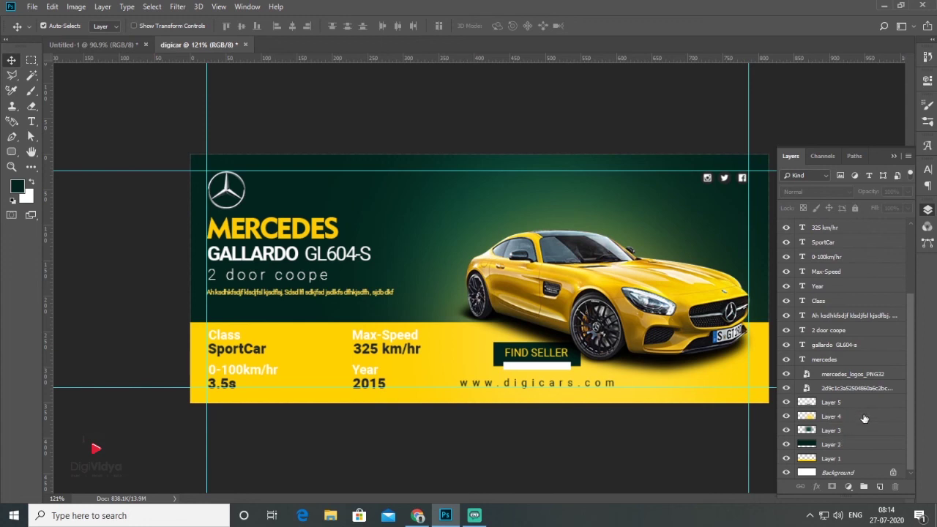
{"action": "left_click", "coordinate": [865, 407]}
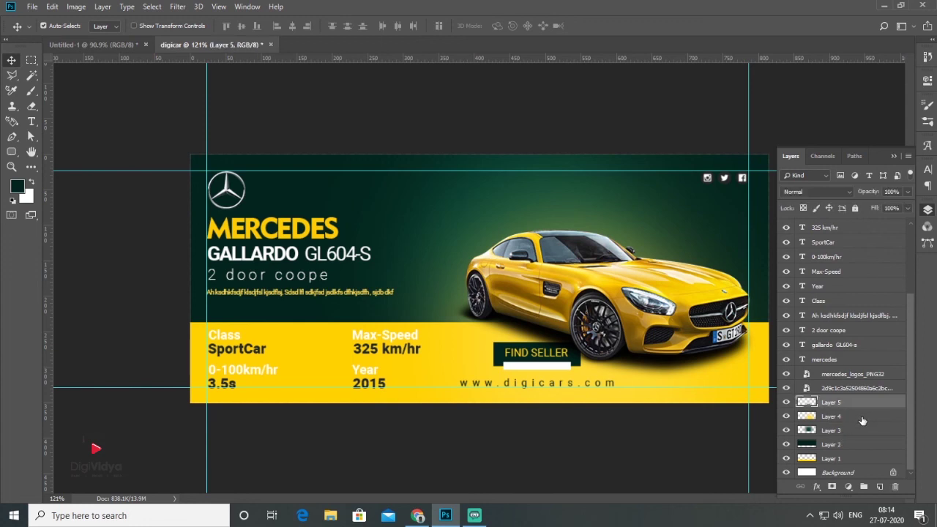
{"action": "left_click", "coordinate": [863, 417]}
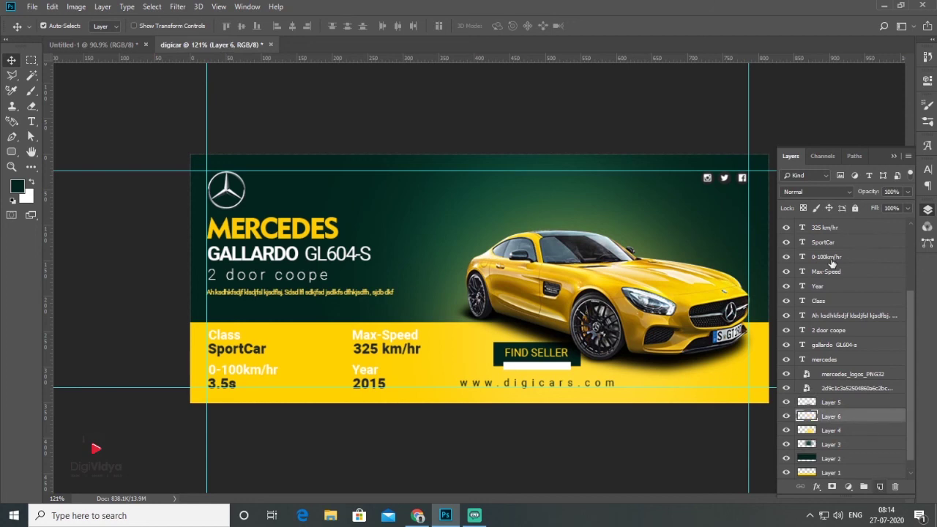
{"action": "left_click", "coordinate": [52, 7]}
{"action": "left_click", "coordinate": [73, 189]}
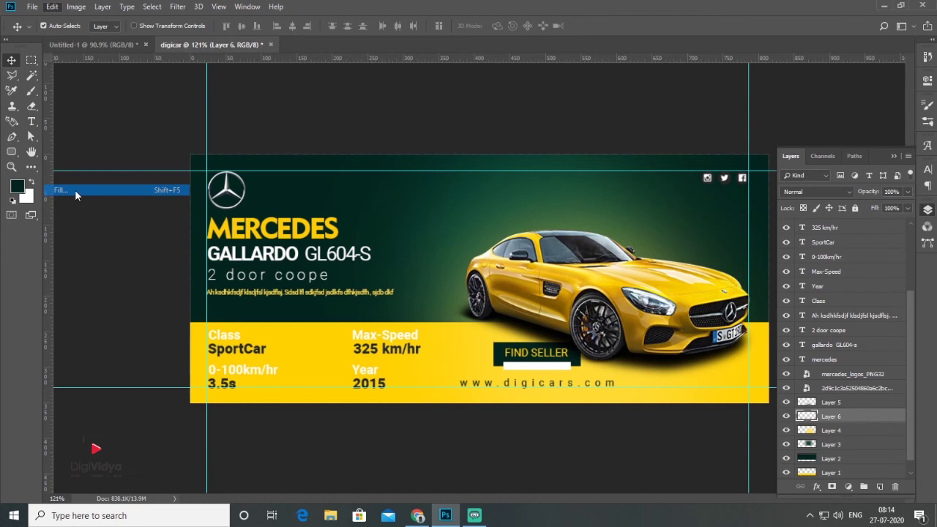
{"action": "left_click", "coordinate": [453, 129]}
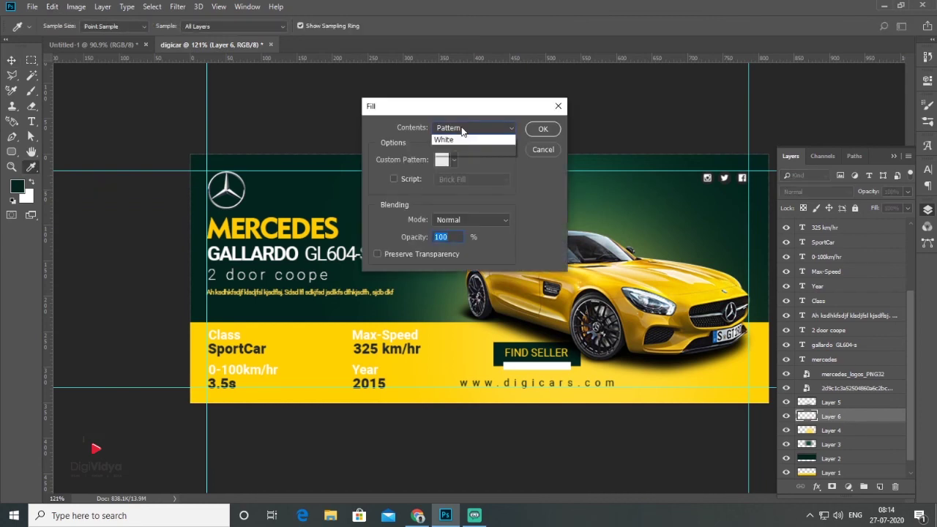
{"action": "left_click", "coordinate": [455, 160]}
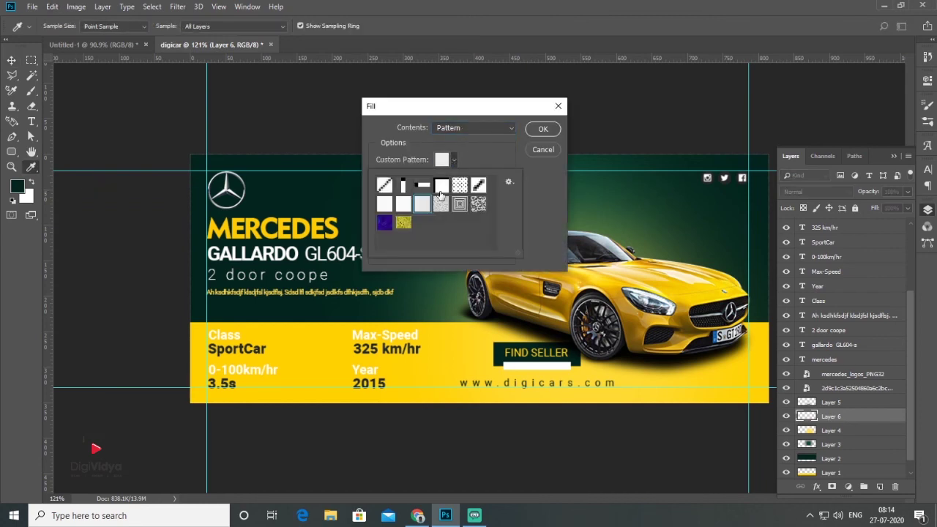
{"action": "left_click", "coordinate": [540, 130]}
{"action": "key", "text": "v"}
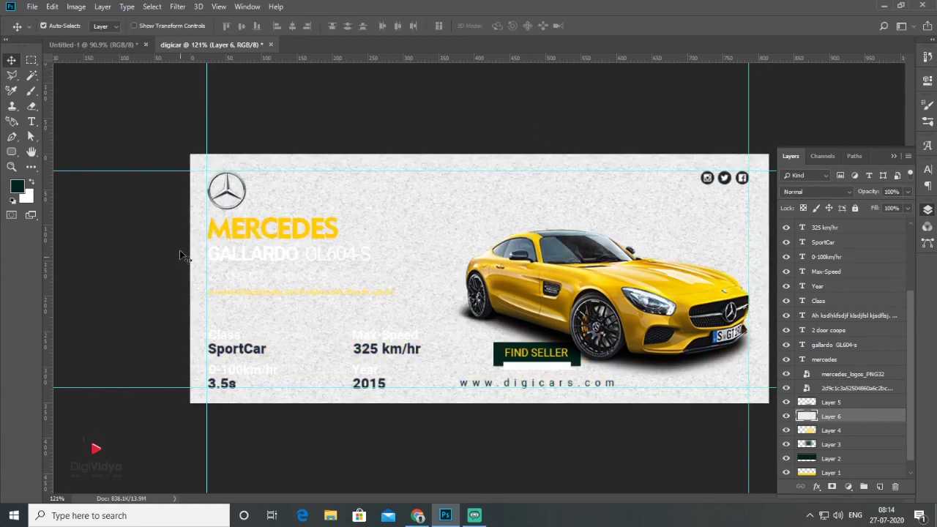
Step: Set Layer 6 to Multiply blend mode at about 61% opacity
{"action": "left_click", "coordinate": [815, 191]}
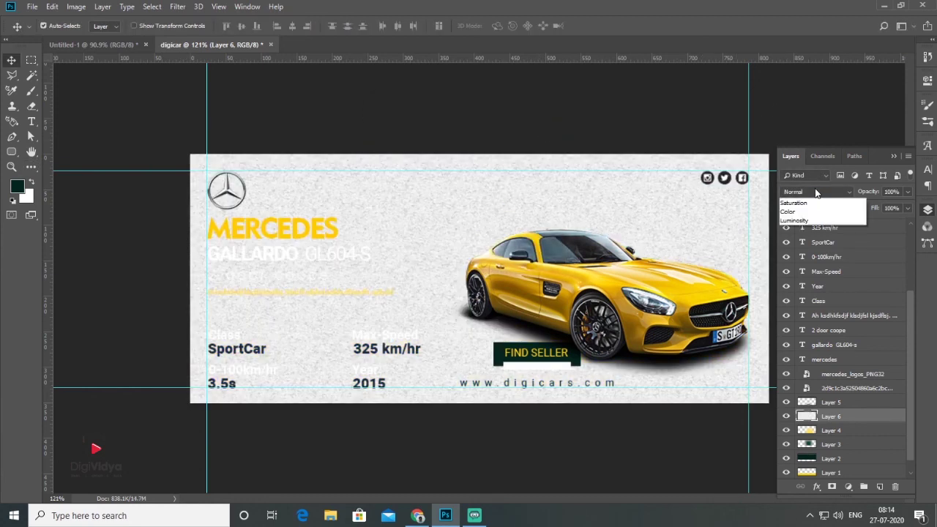
{"action": "left_click", "coordinate": [813, 220]}
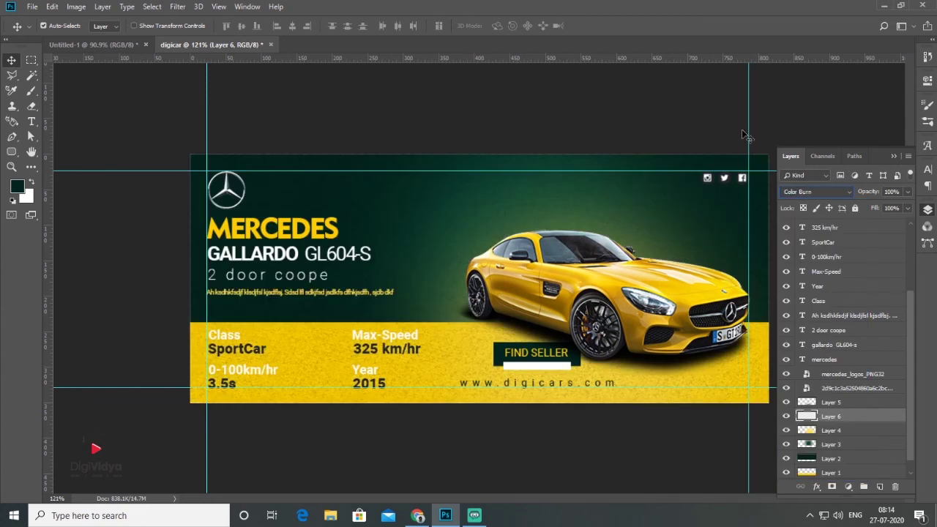
{"action": "key", "text": "Up"}
{"action": "left_click", "coordinate": [908, 193]}
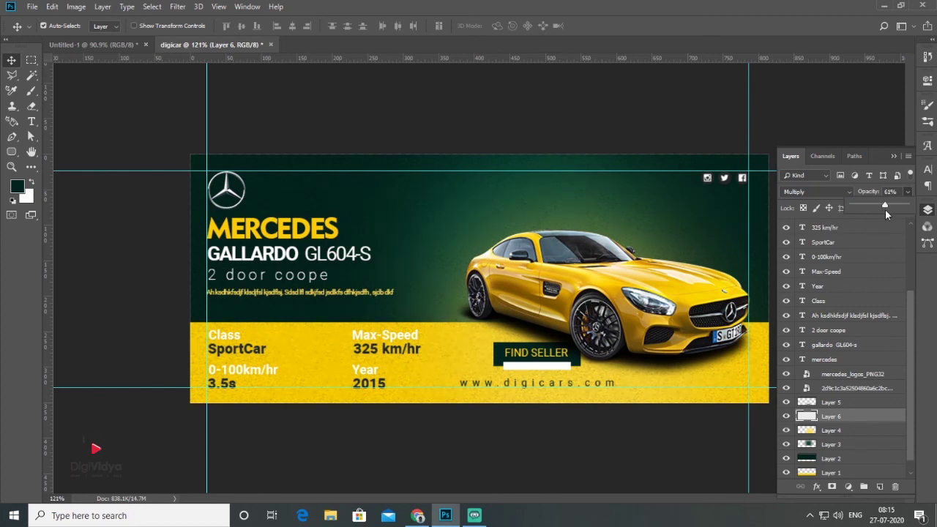
{"action": "left_click", "coordinate": [800, 143]}
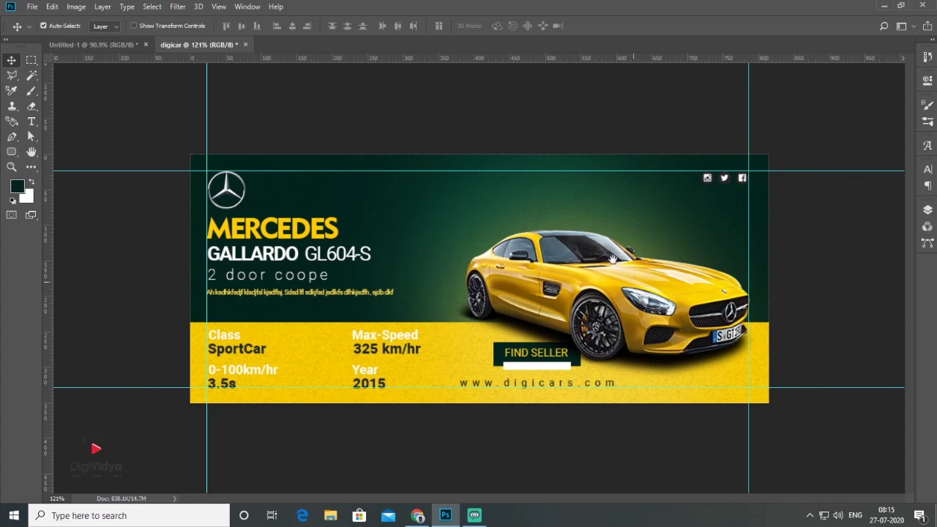
Step: Switch the finished banner to full-screen mode and pan it upward
{"action": "key", "text": "f"}
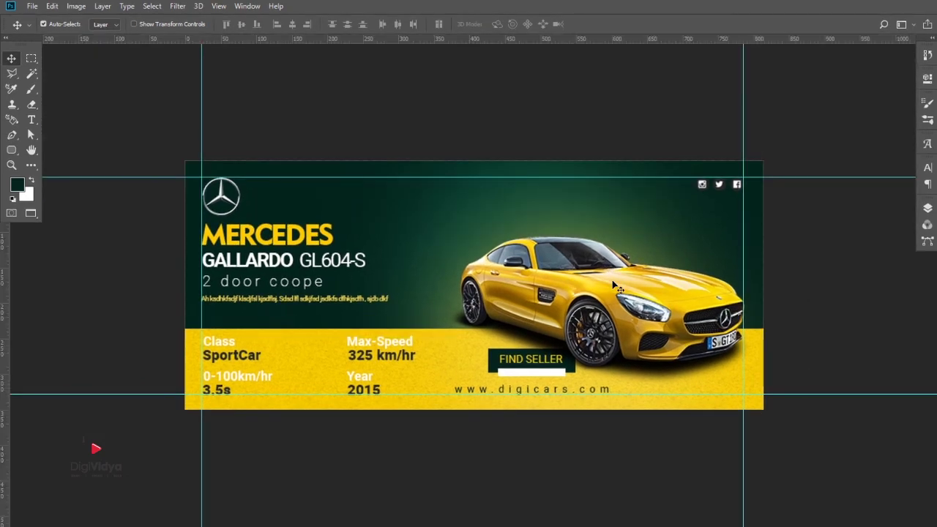
{"action": "left_click_drag", "start_coordinate": [616, 288], "coordinate": [610, 221]}
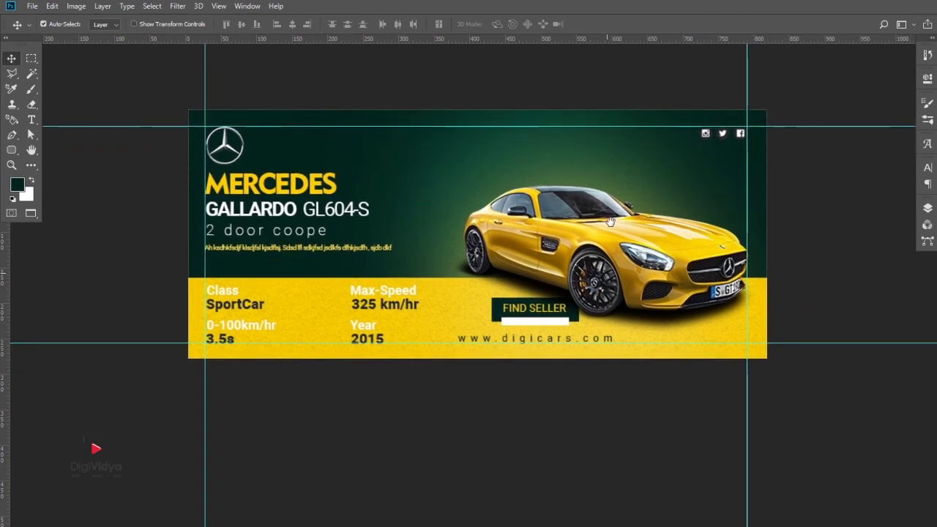